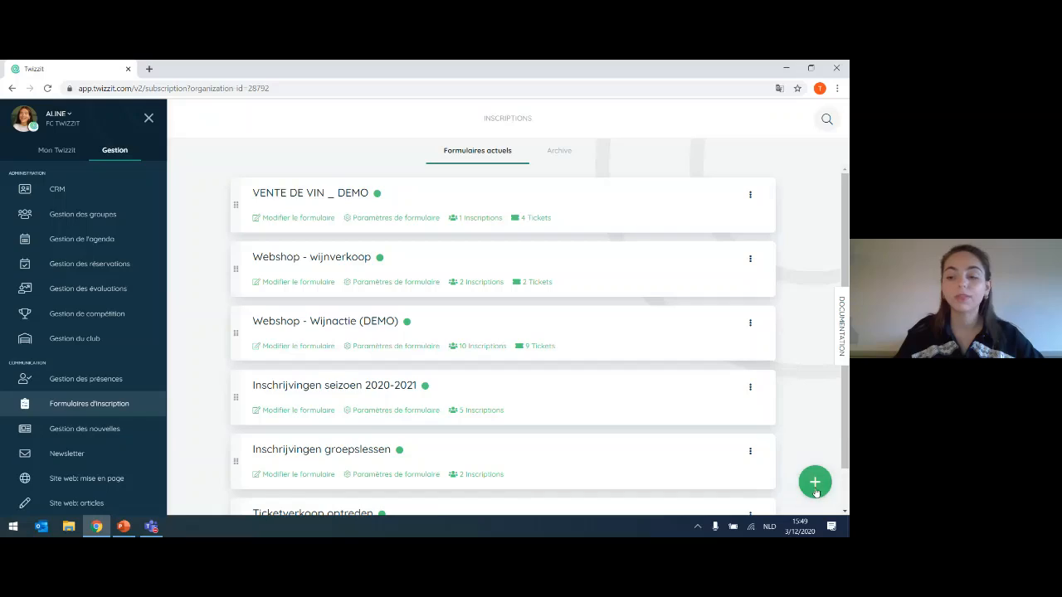
Create a new empty registration form and title it "Vente de vin"
left_click(815, 482)
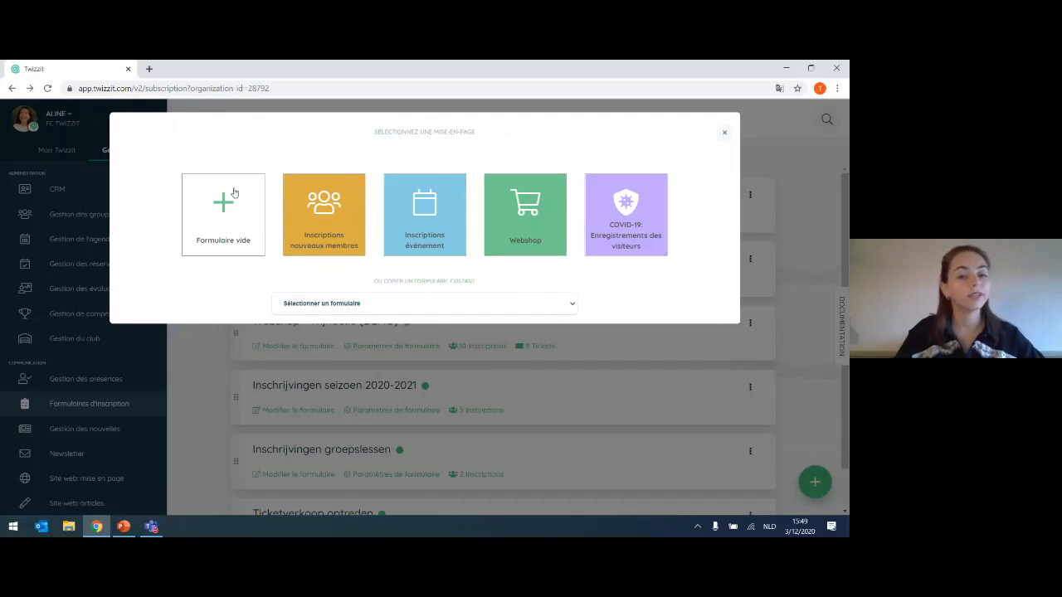
left_click(218, 234)
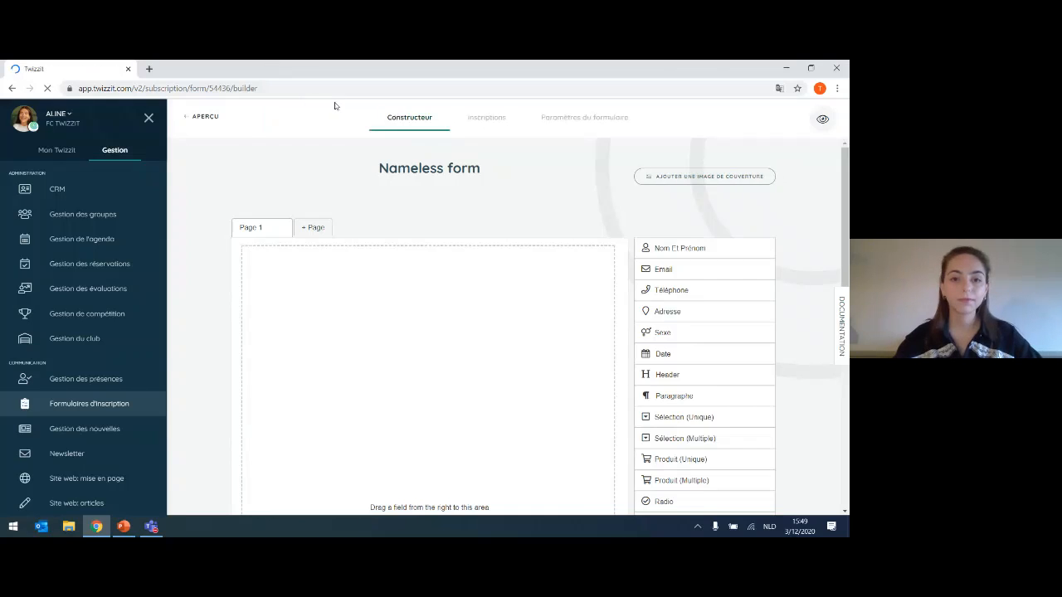
triple_click(441, 164)
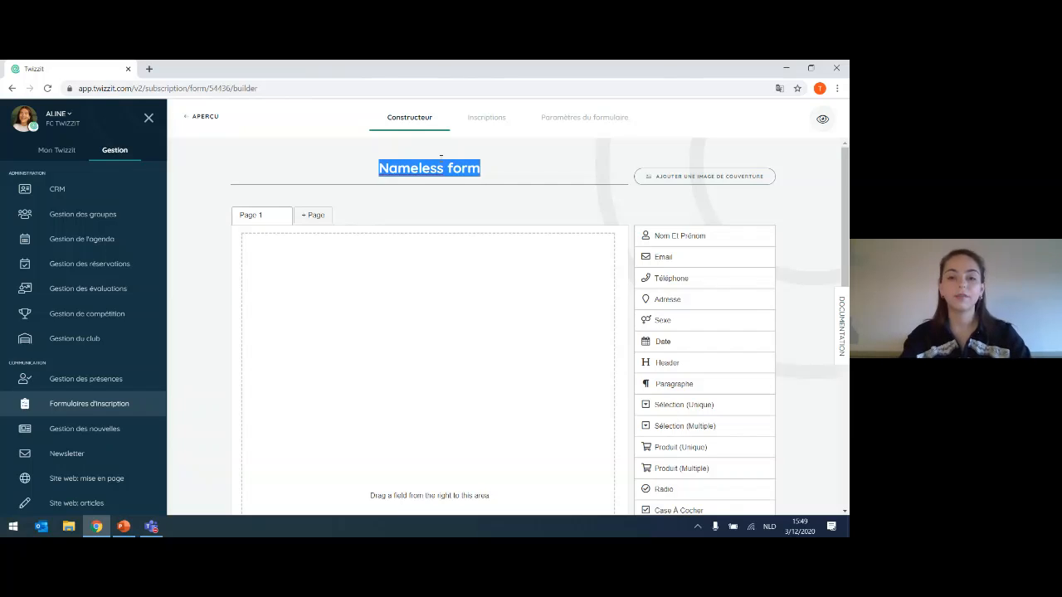
type("Vet")
key("BackSpace")
type("nte d")
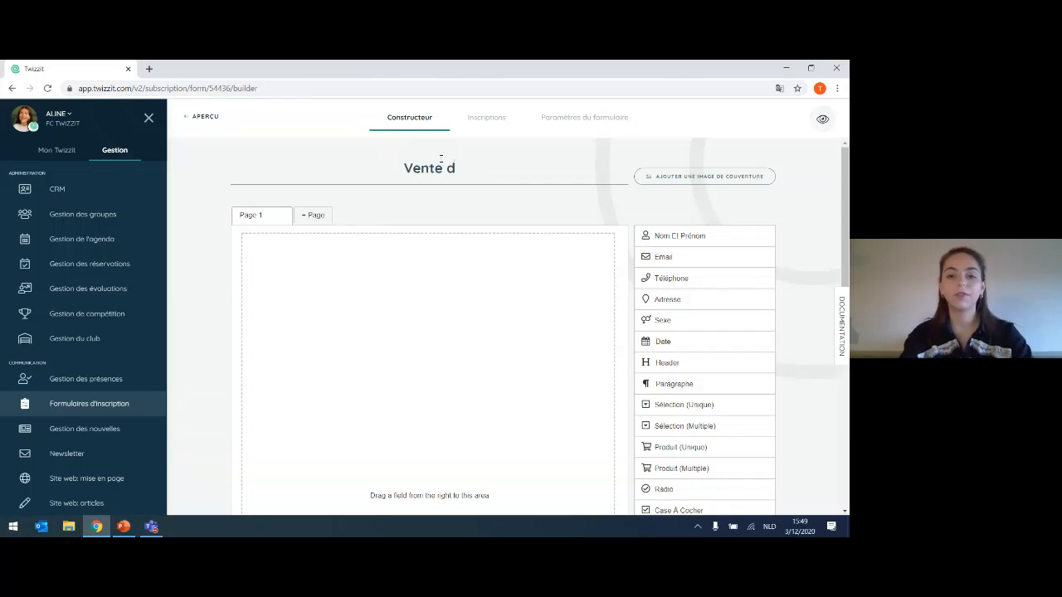
type("e vin")
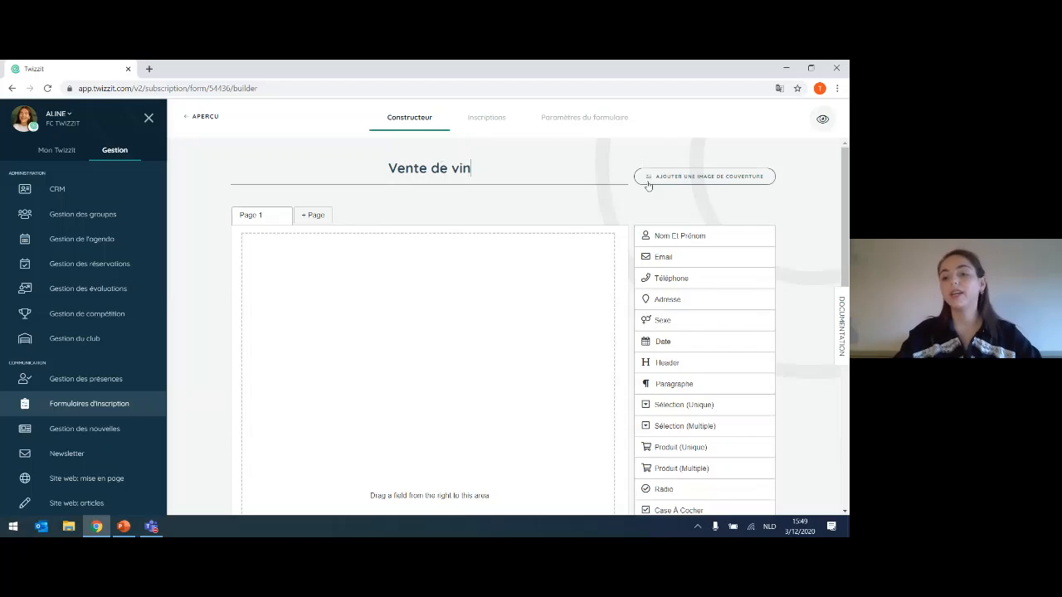
Add the image 618947_2017_antica_viti_numero_uno_vino_rosso_pakket as the form's cover image and save it
left_click(728, 177)
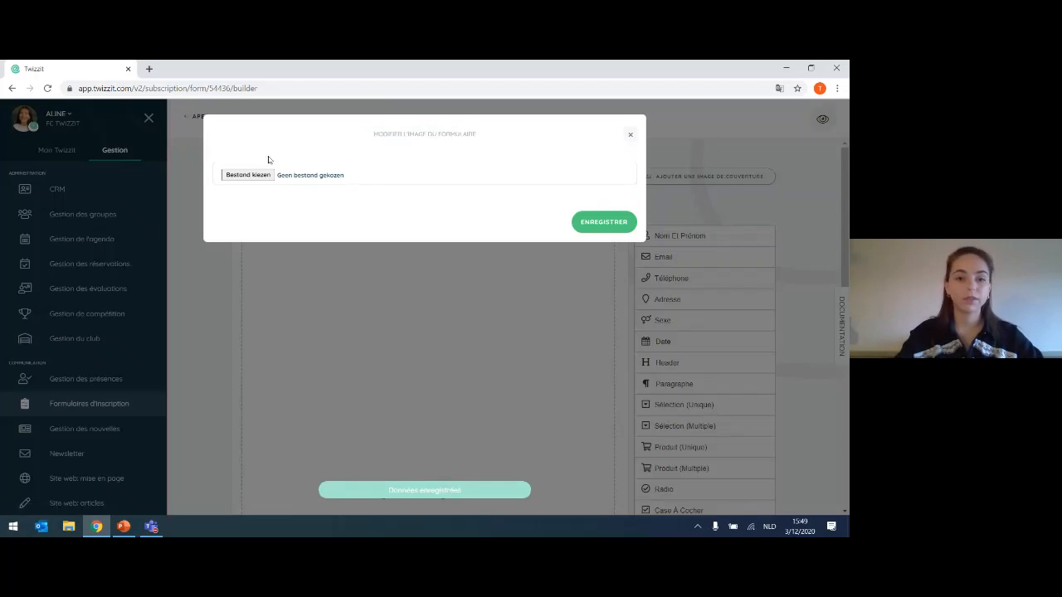
left_click(229, 172)
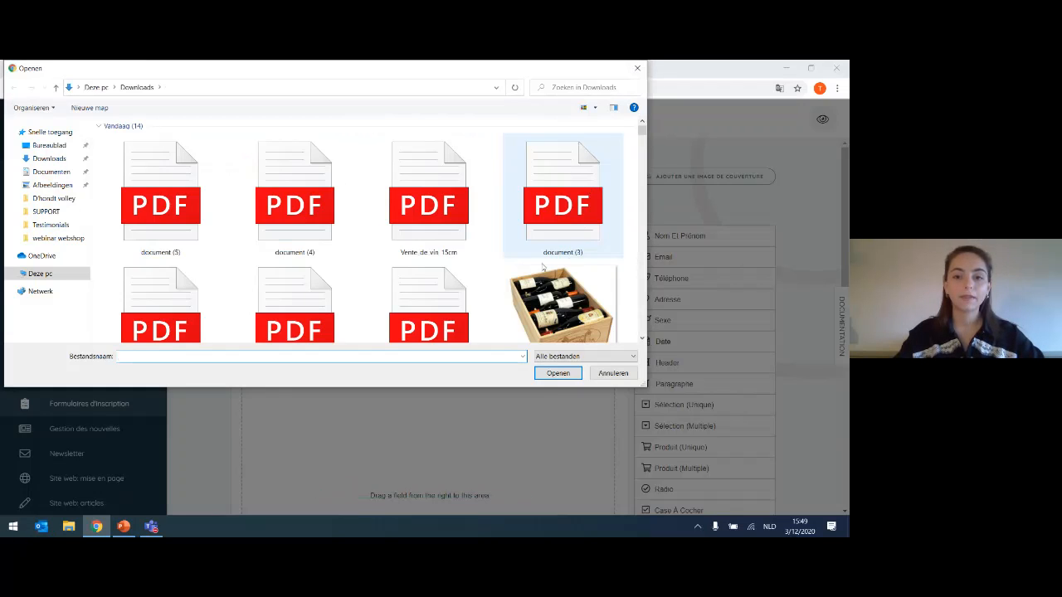
scroll(543, 264, "down", 2)
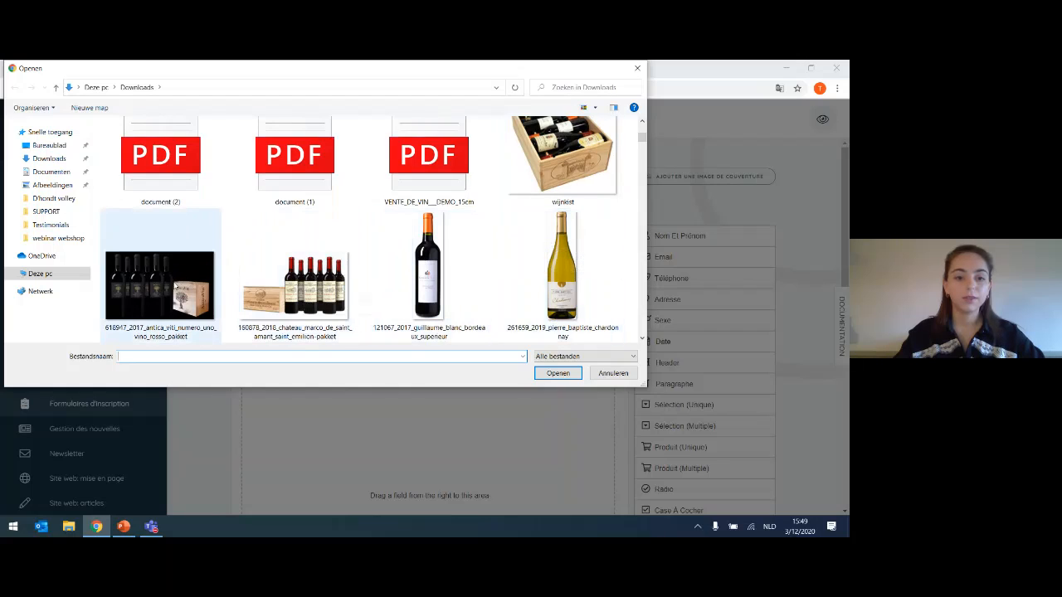
double_click(199, 275)
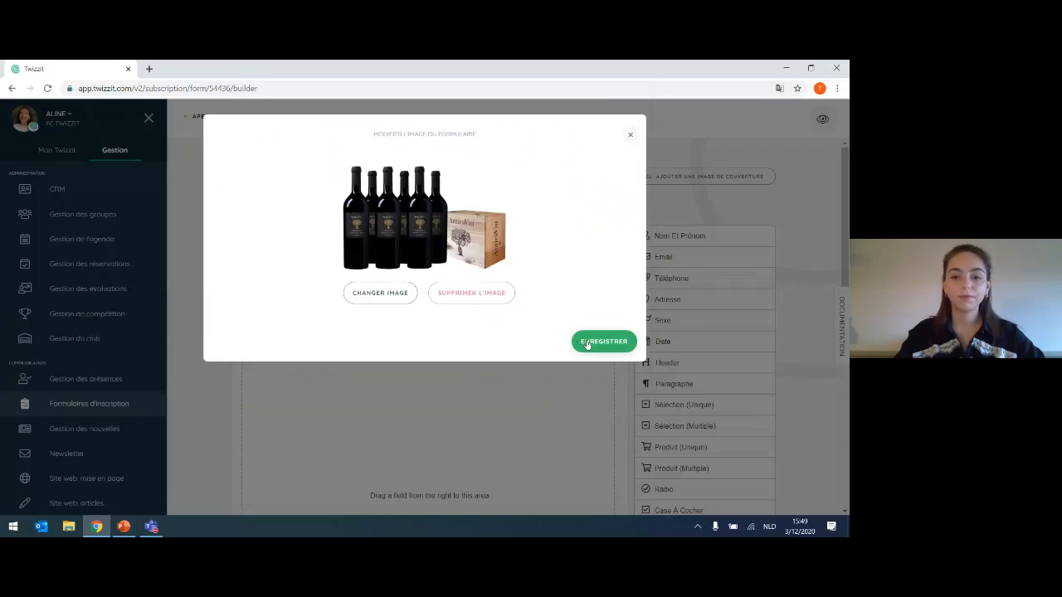
left_click(587, 344)
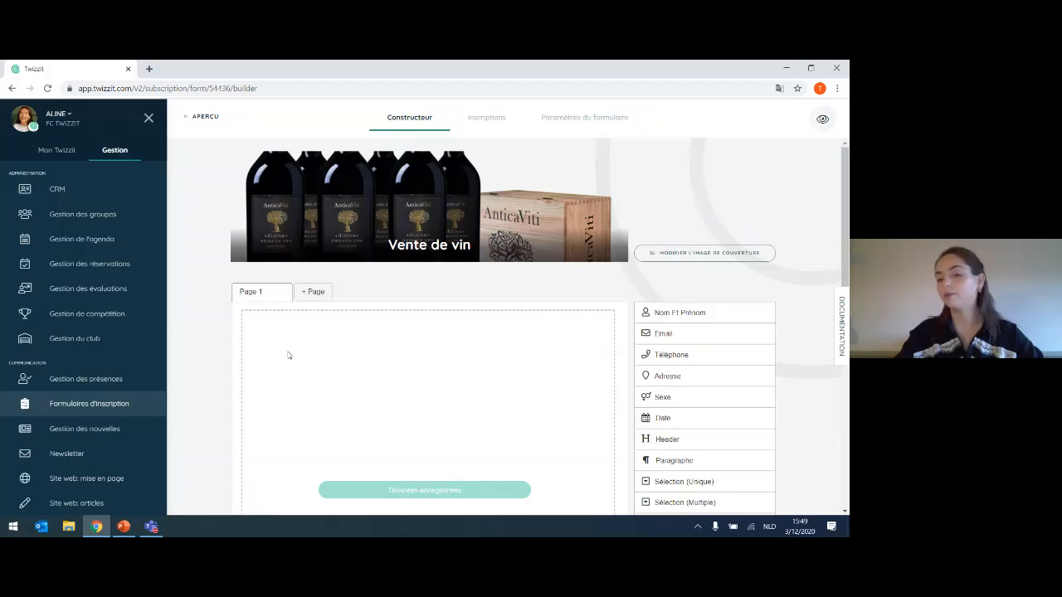
Add a Produit (Multiple) field to Page 1 of the form and label it "Bouteilles séparées"
scroll(333, 314, "down", 1)
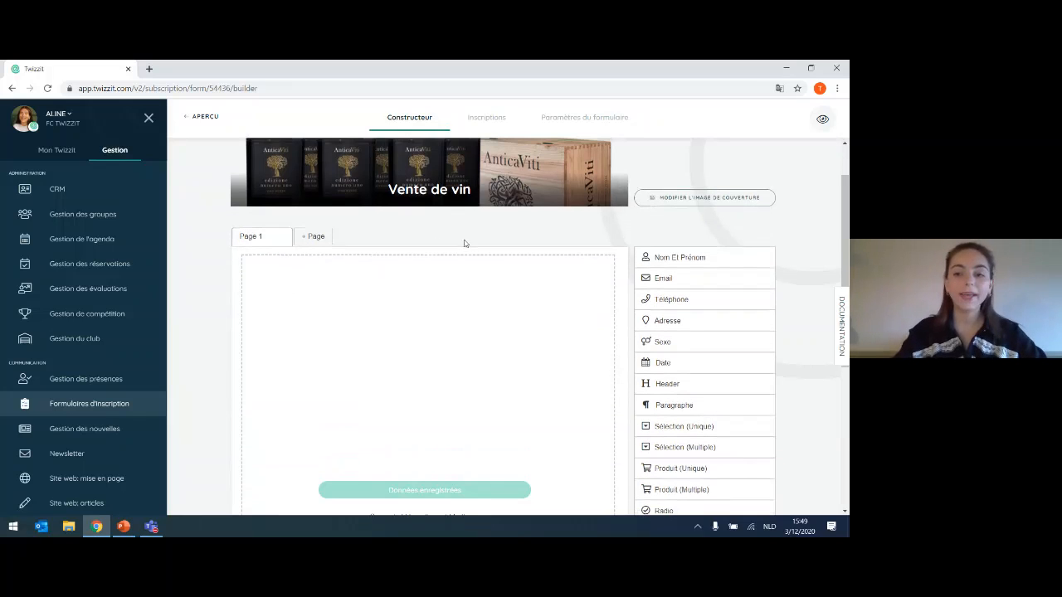
scroll(512, 277, "down", 1)
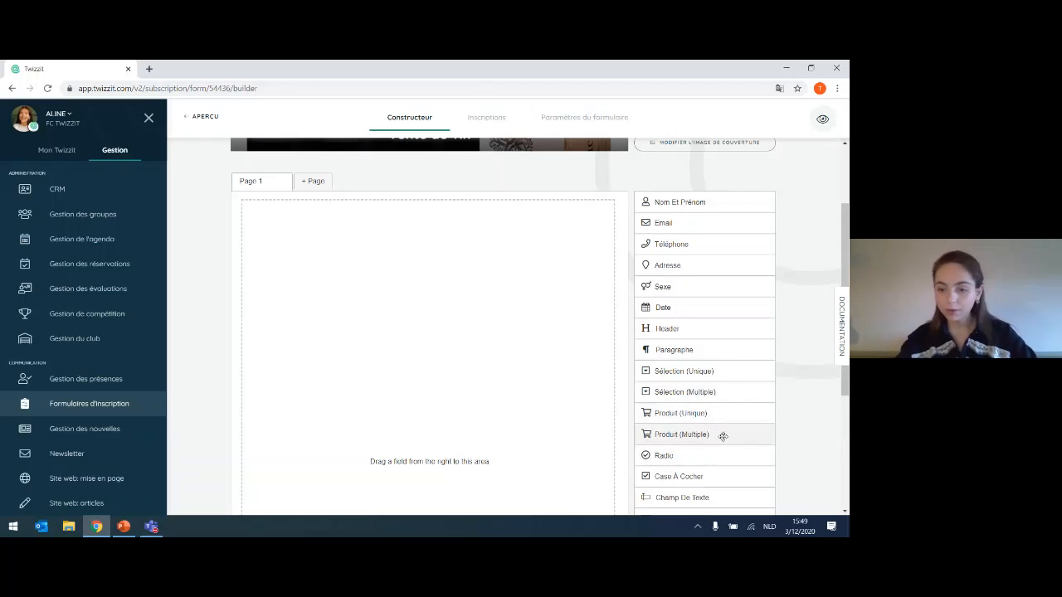
left_click_drag(723, 436, 398, 244)
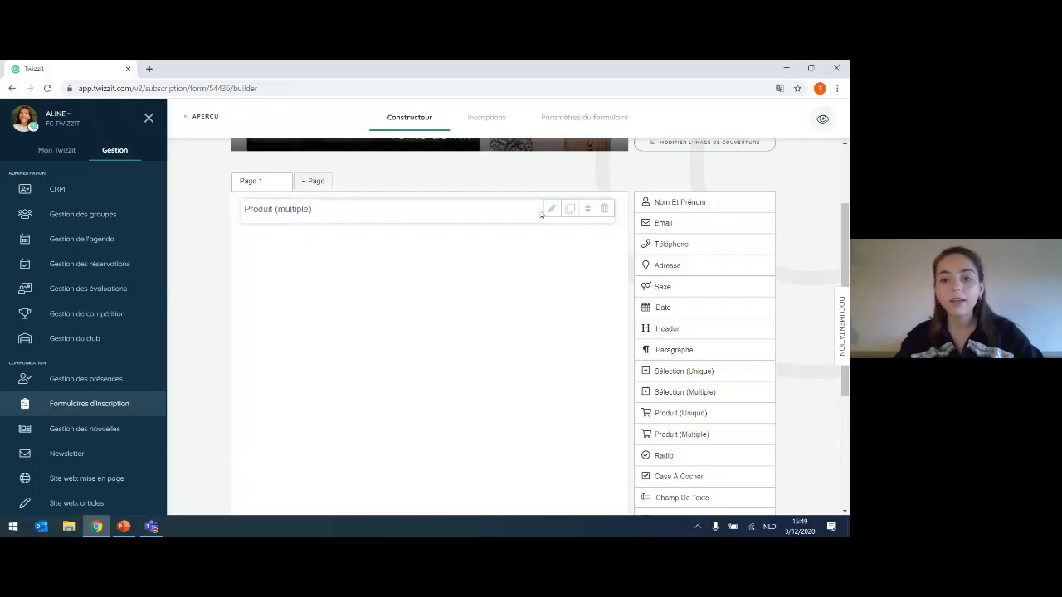
left_click(548, 206)
left_click_drag(399, 258, 319, 258)
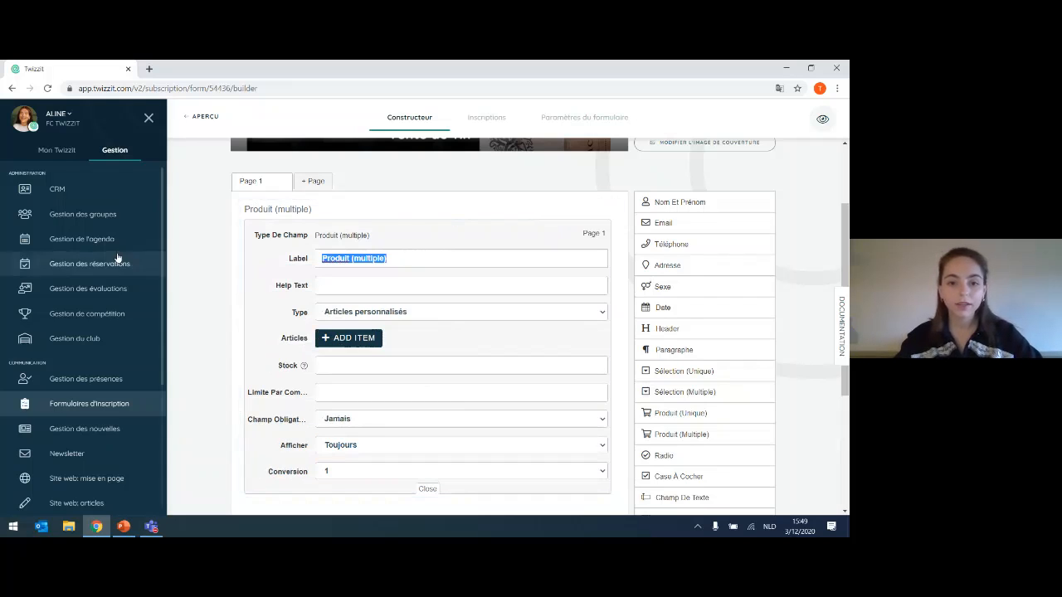
key("BackSpace")
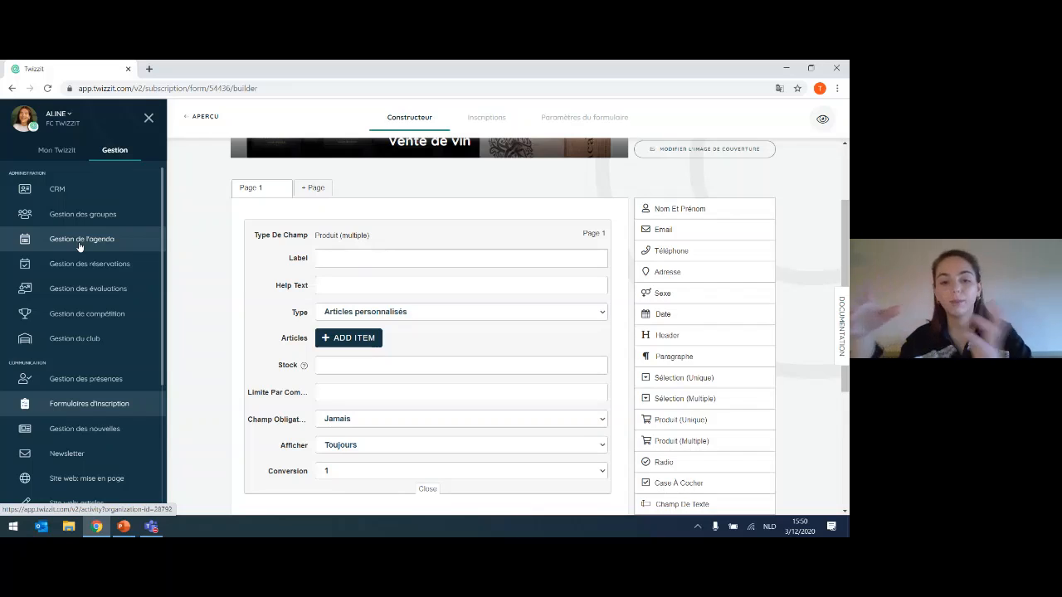
type("Bo")
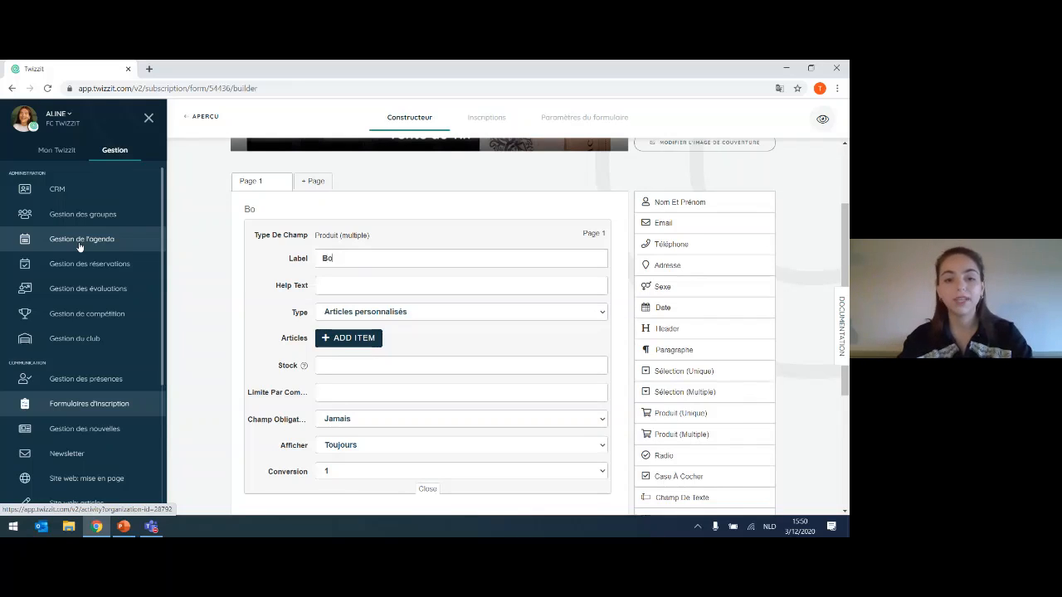
type("uteilles sépar")
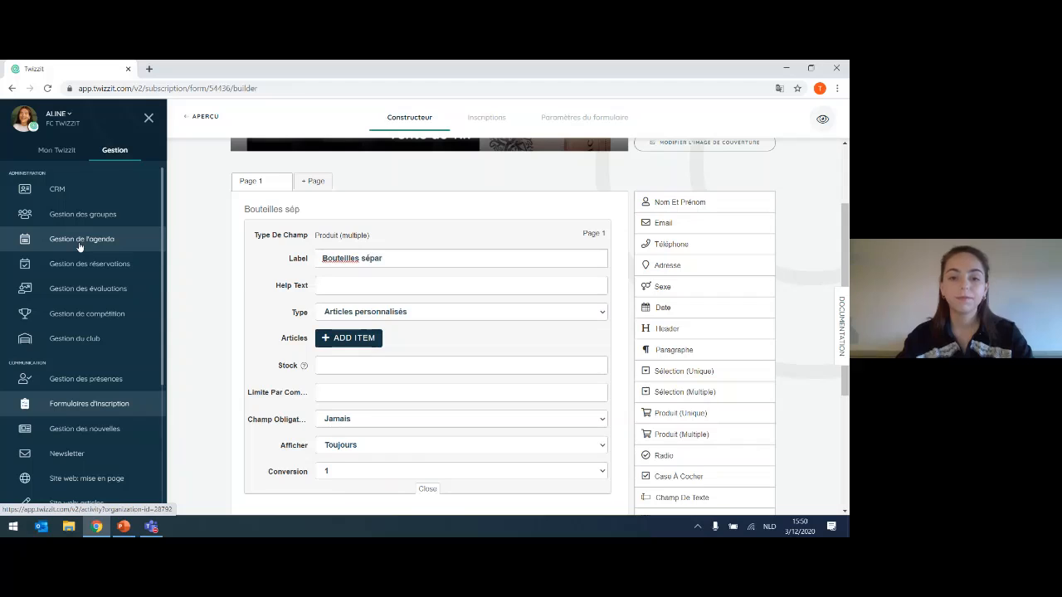
type("ées")
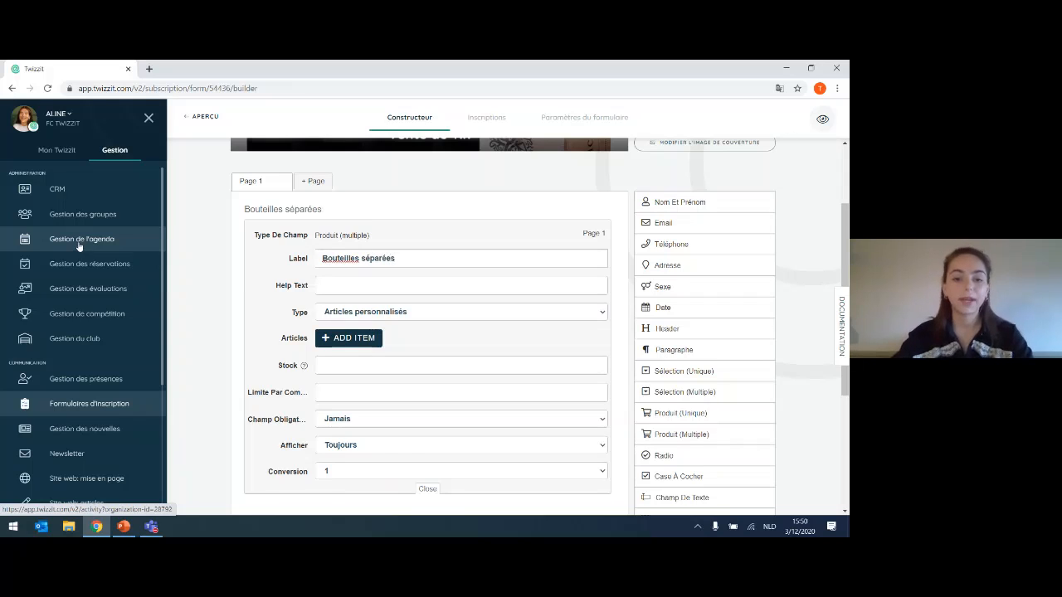
Start a new article in the Bouteilles séparées field and name it "Pierre Baptiste Chardonnay"
left_click(365, 341)
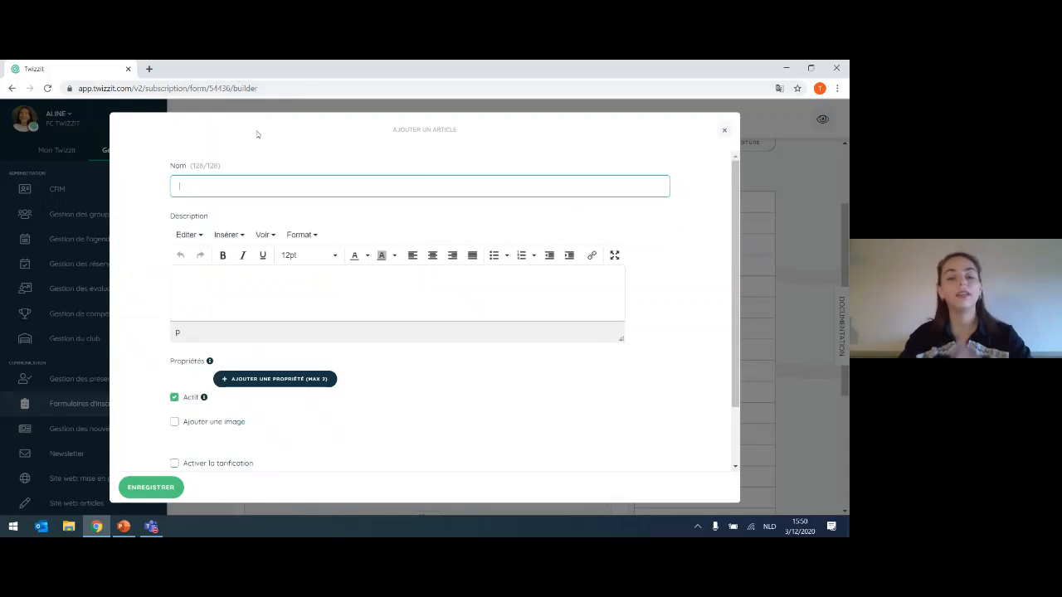
left_click(253, 176)
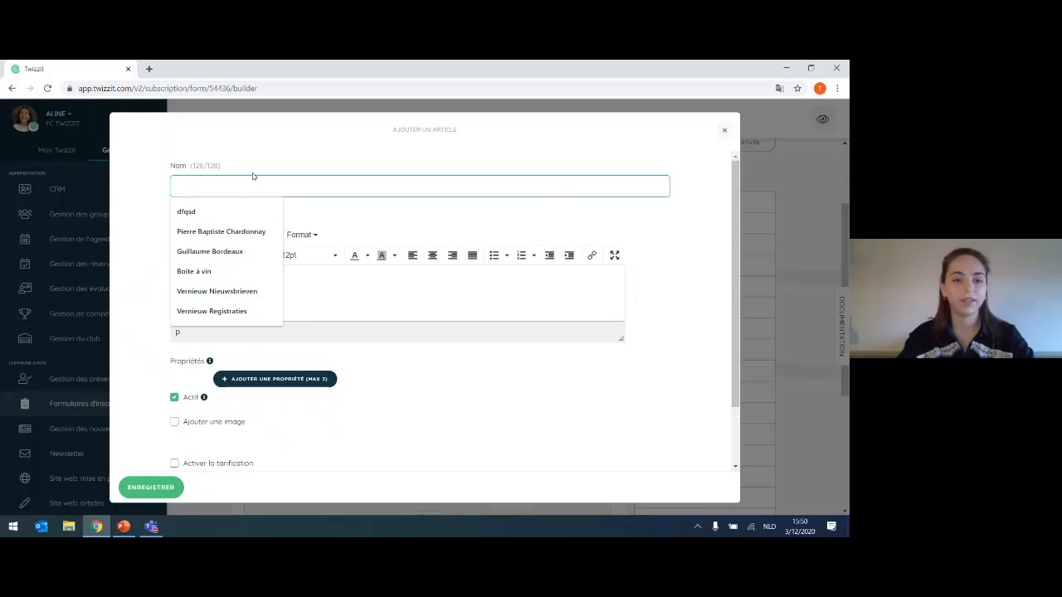
type("Pier")
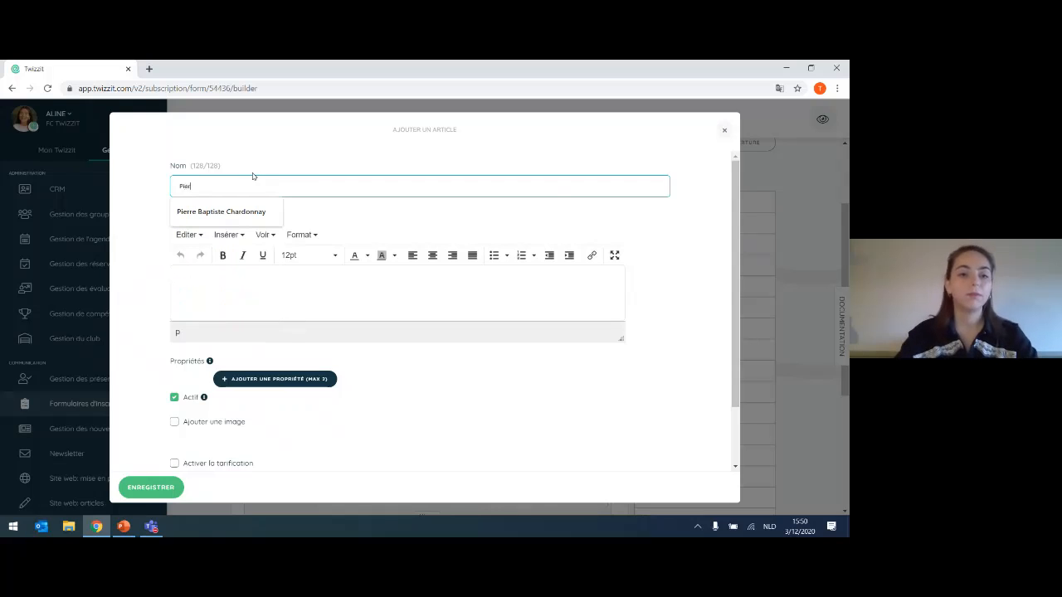
left_click(212, 216)
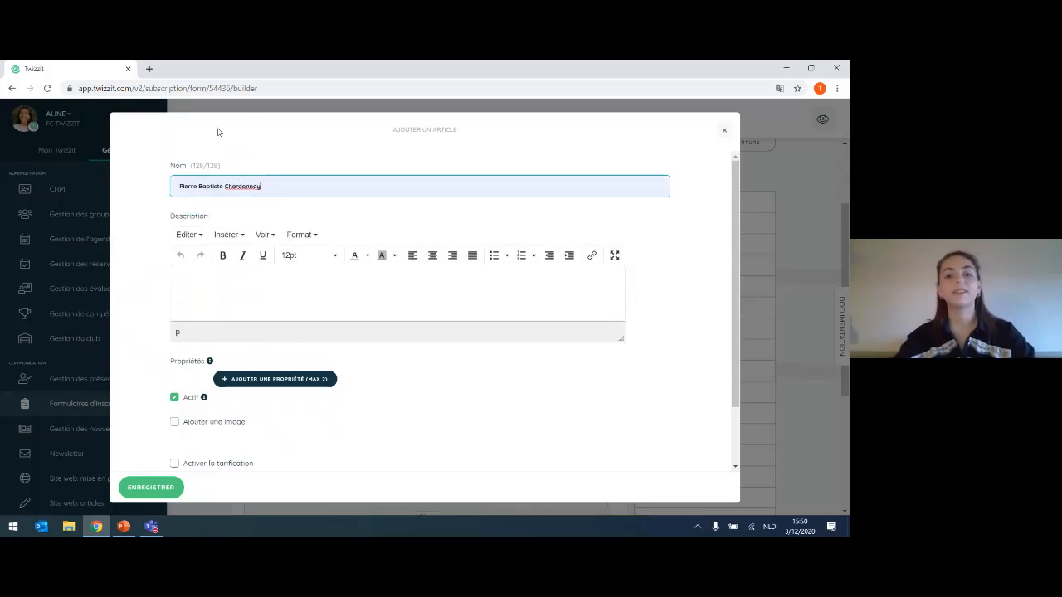
Enter "Super vin, très doux." as the article's description
left_click(249, 274)
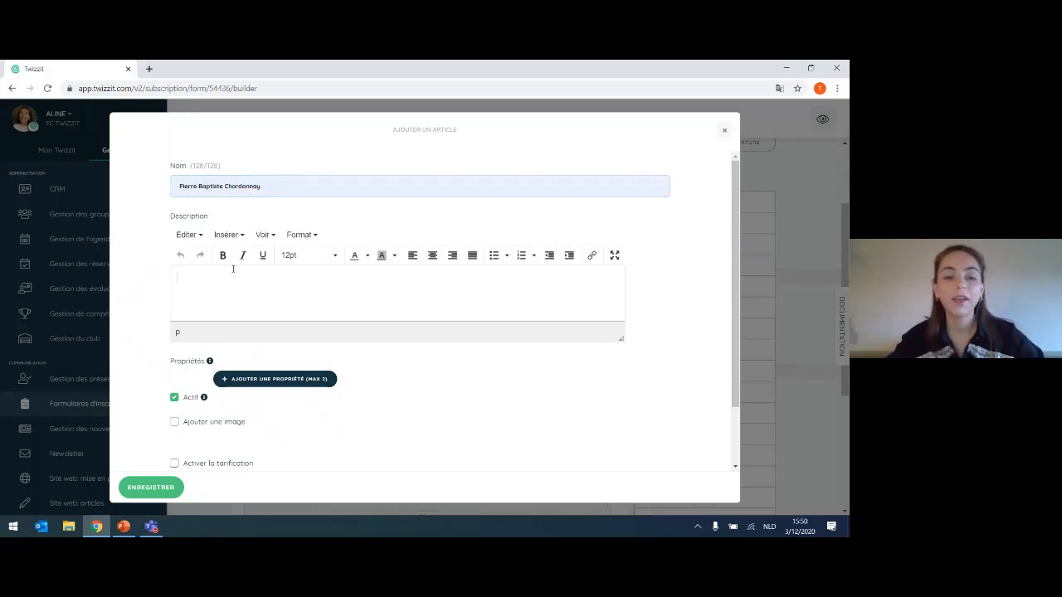
left_click_drag(170, 217, 210, 220)
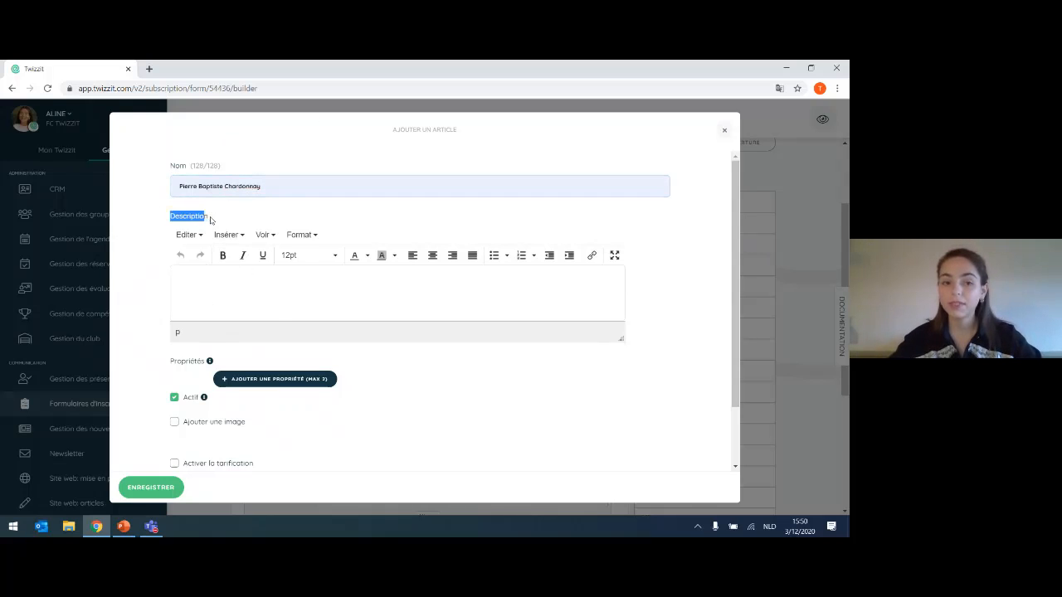
left_click(246, 277)
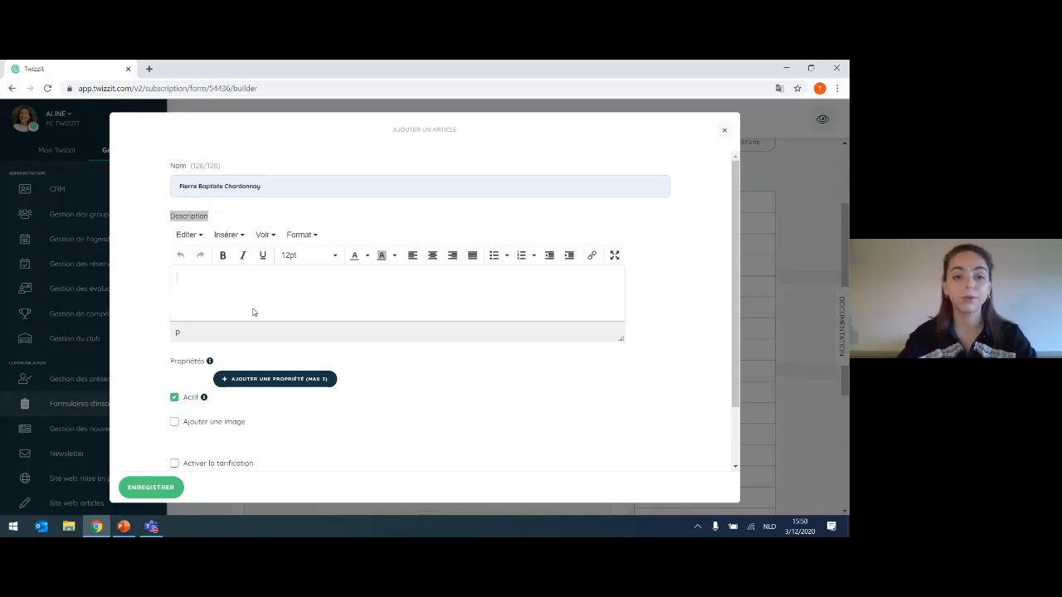
type("uper ")
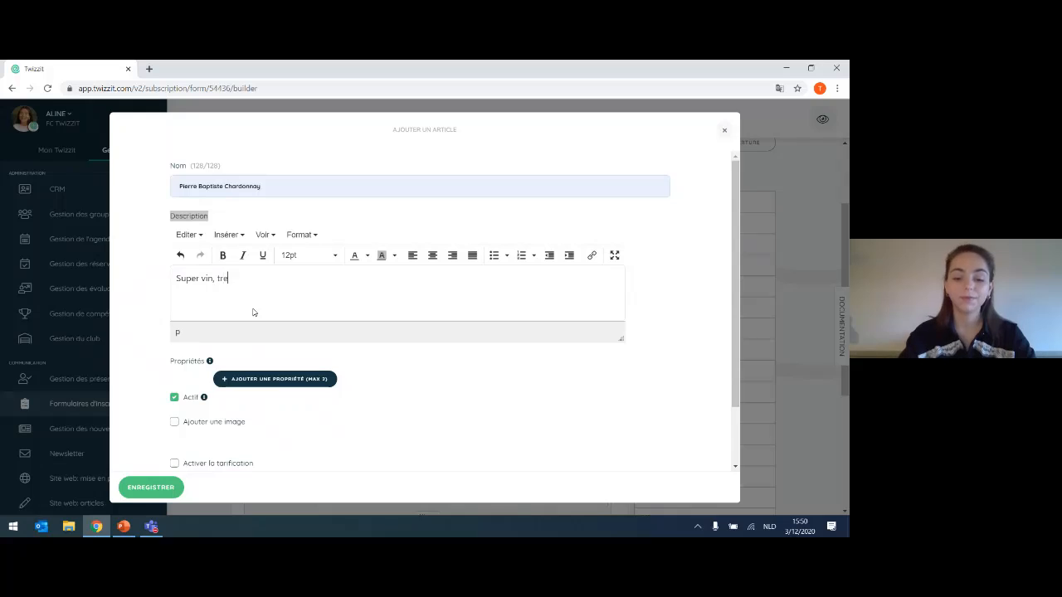
type("vin, tr")
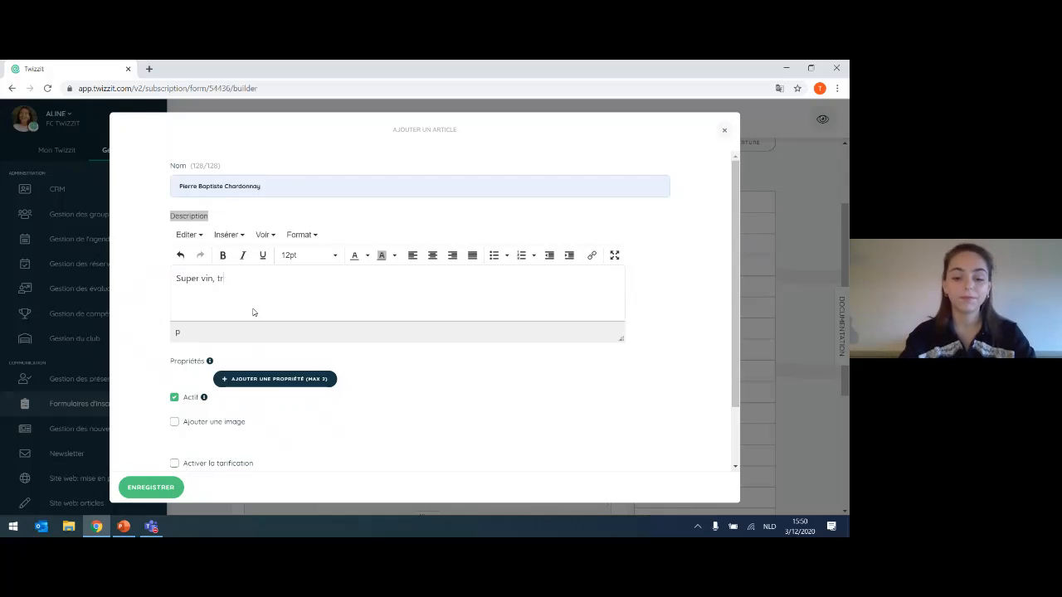
type("ès doux.")
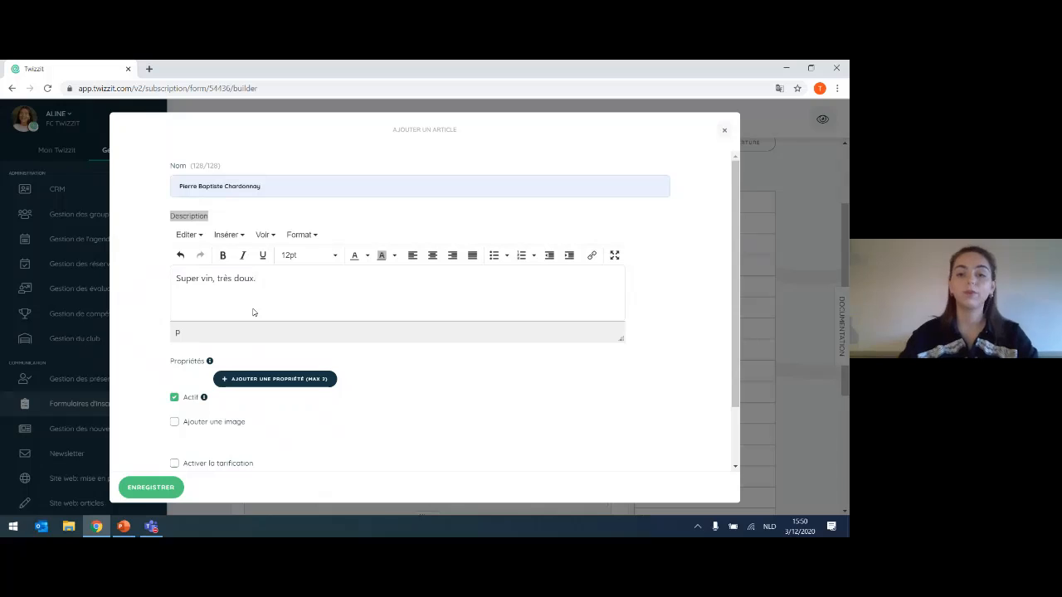
scroll(245, 320, "down", 2)
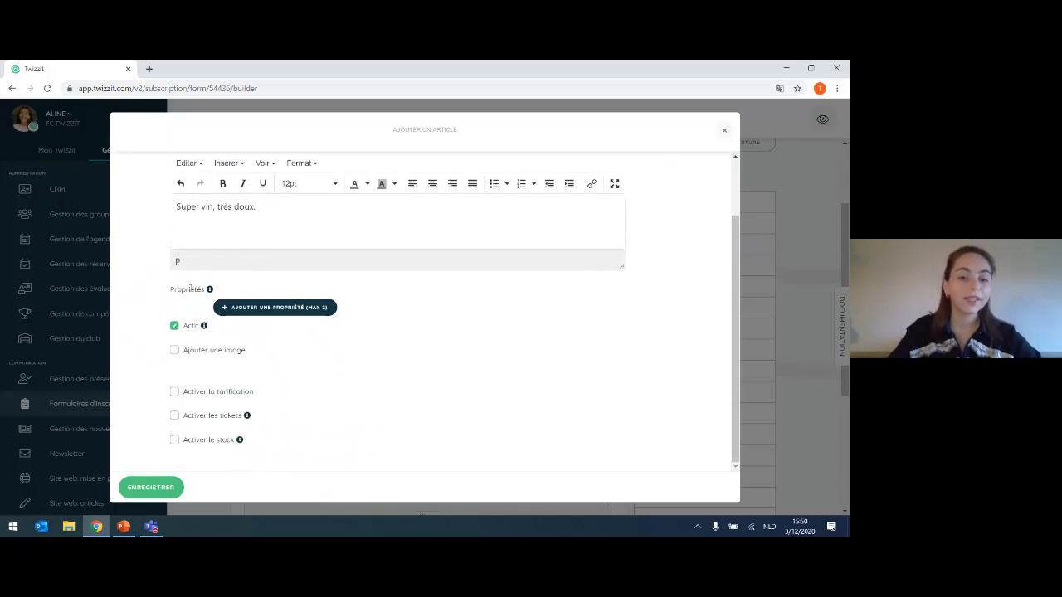
mouse_move(202, 289)
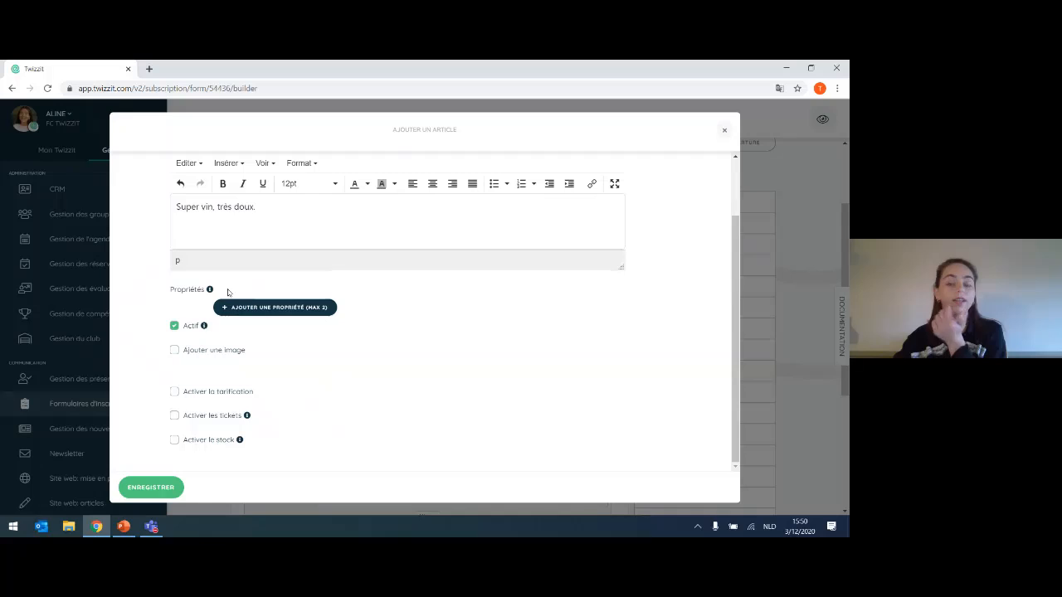
left_click(175, 327)
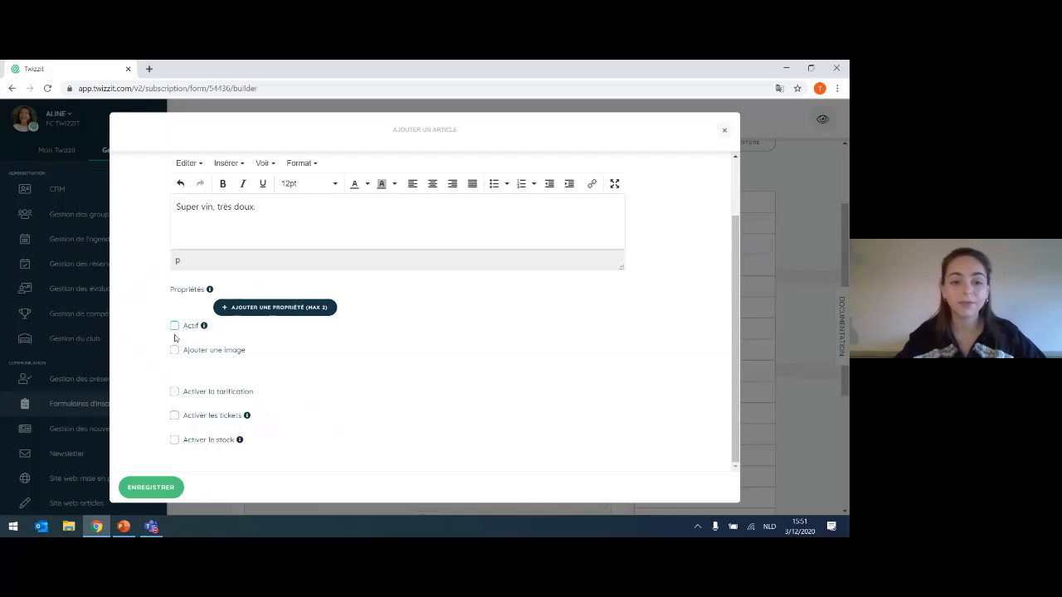
left_click(173, 327)
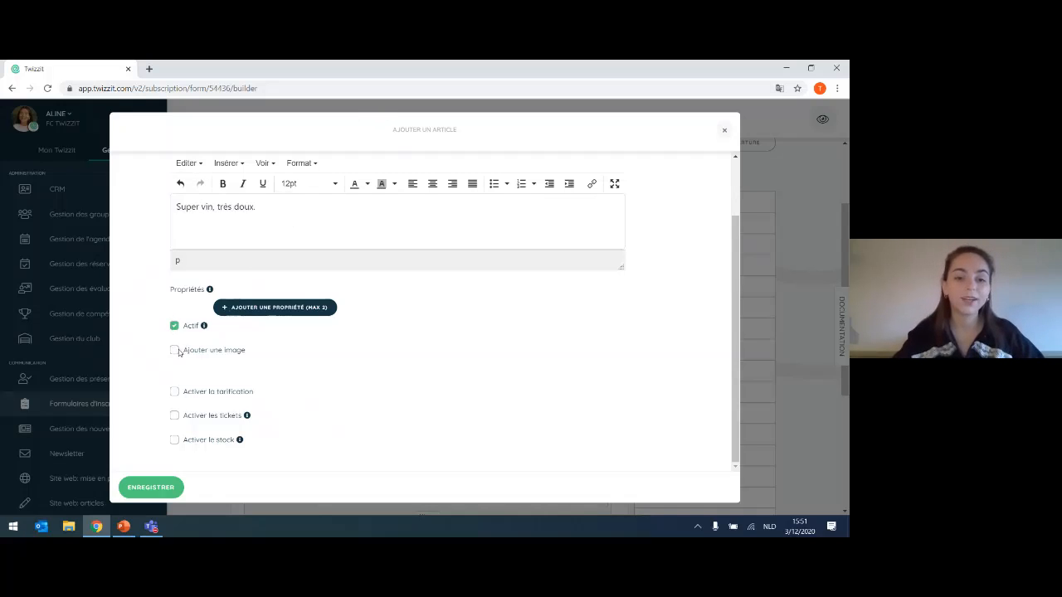
Enable an image for the article and attach the file 261659_2019_pierre_baptiste_chardonnay.png
left_click(176, 351)
left_click(248, 382)
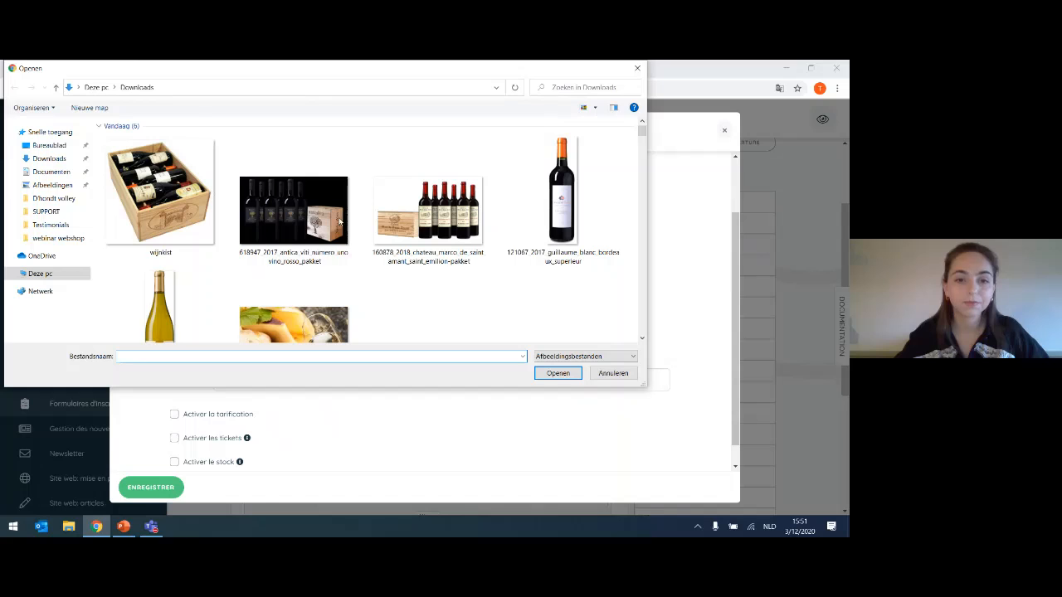
double_click(178, 291)
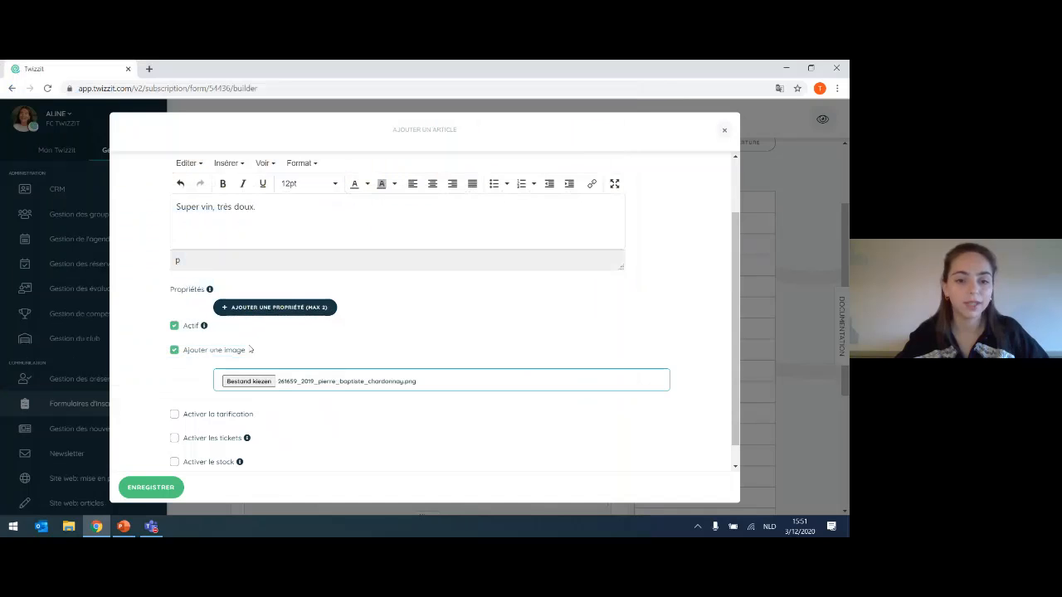
Enable pricing for the article with a price of €8 and activate tickets for it
left_click(234, 416)
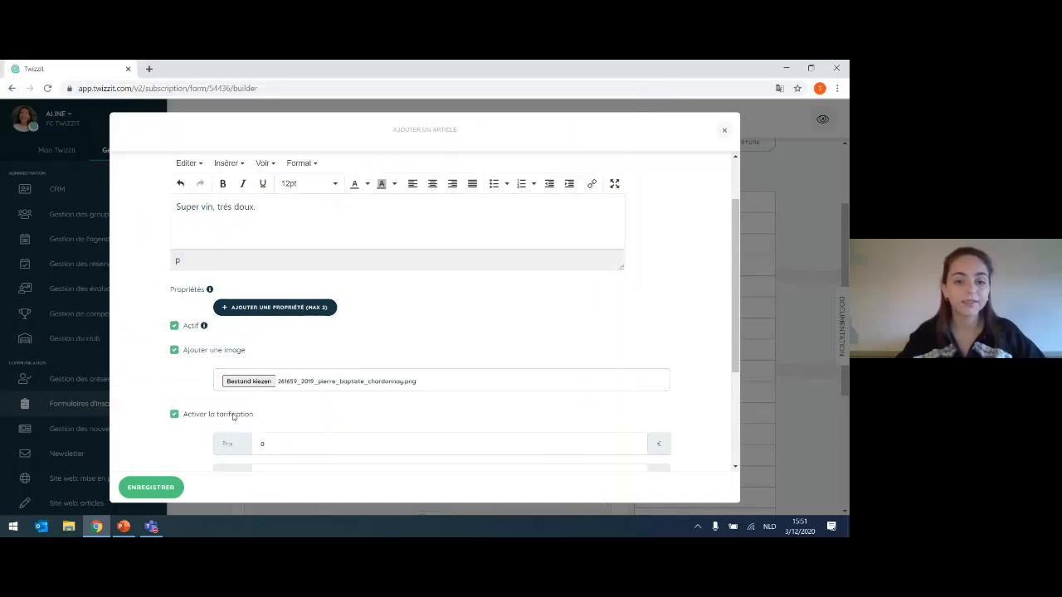
scroll(274, 332, "down", 3)
left_click(287, 271)
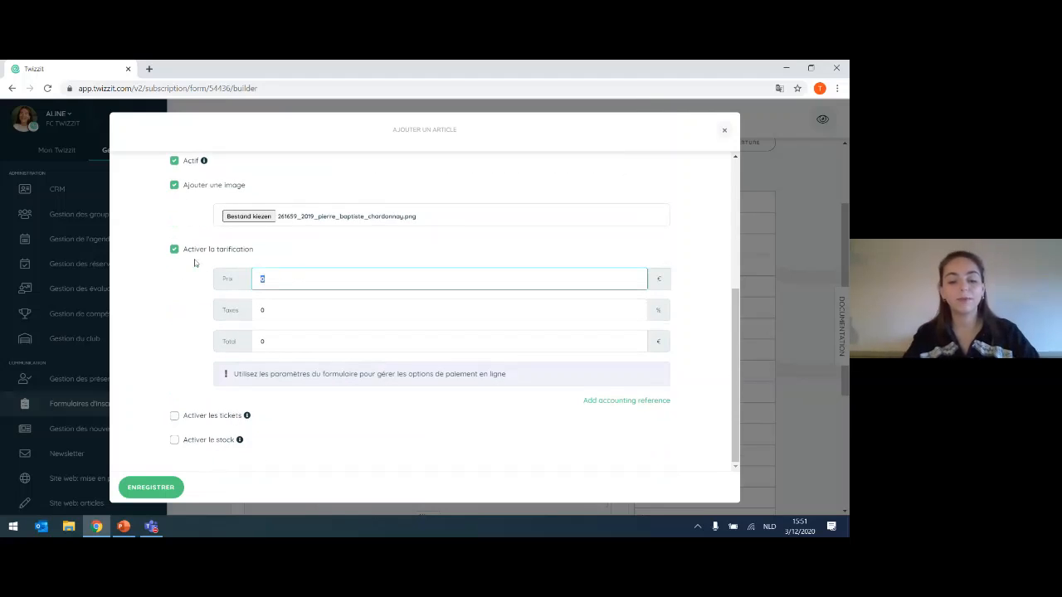
type("8")
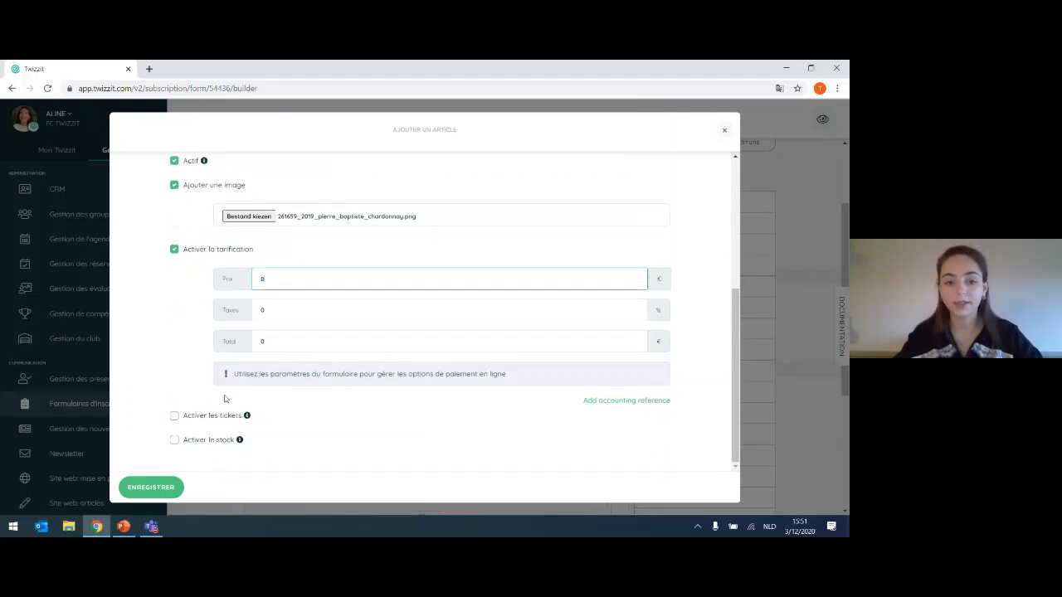
left_click(209, 417)
scroll(208, 410, "down", 1)
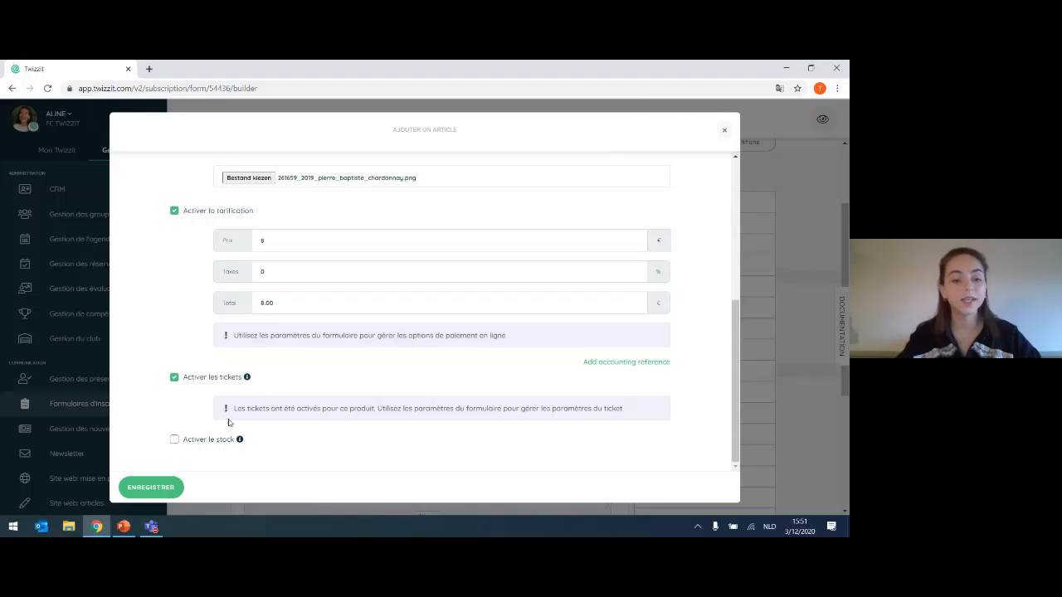
Activate stock for the article with a quantity of 100 and hide it when sold out
left_click(208, 441)
scroll(249, 426, "down", 3)
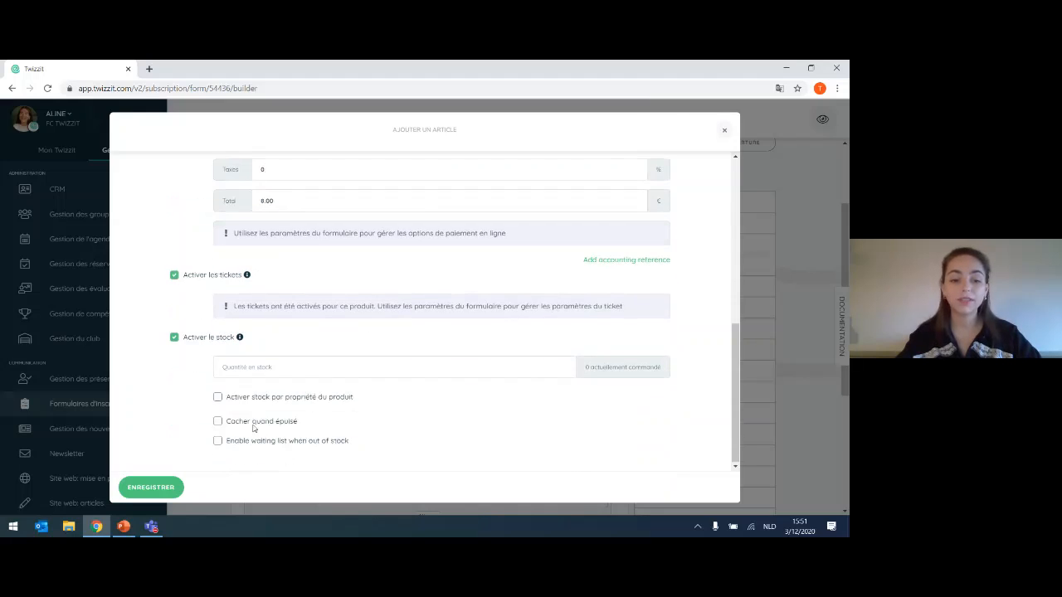
left_click(264, 370)
type("100")
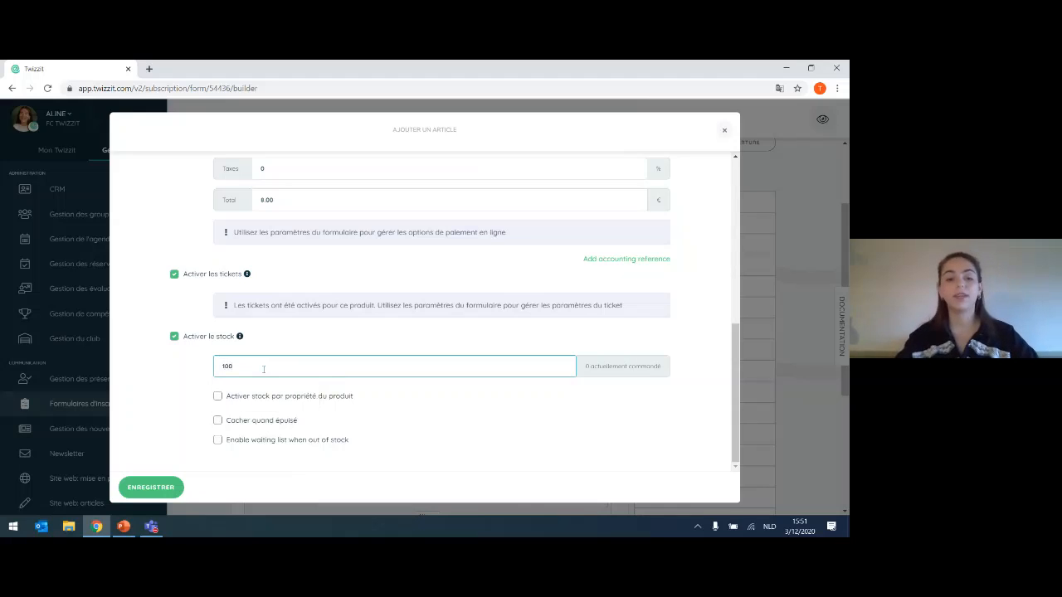
left_click(247, 423)
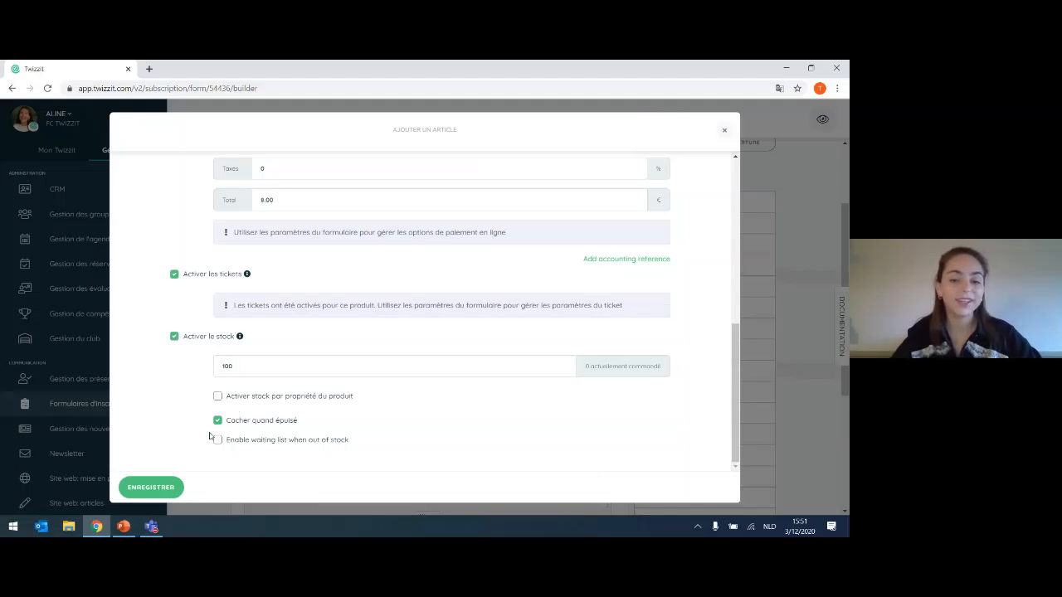
Save the Pierre Baptiste Chardonnay article and close the Bouteilles séparées field's settings to show its product card
scroll(275, 404, "up", 3)
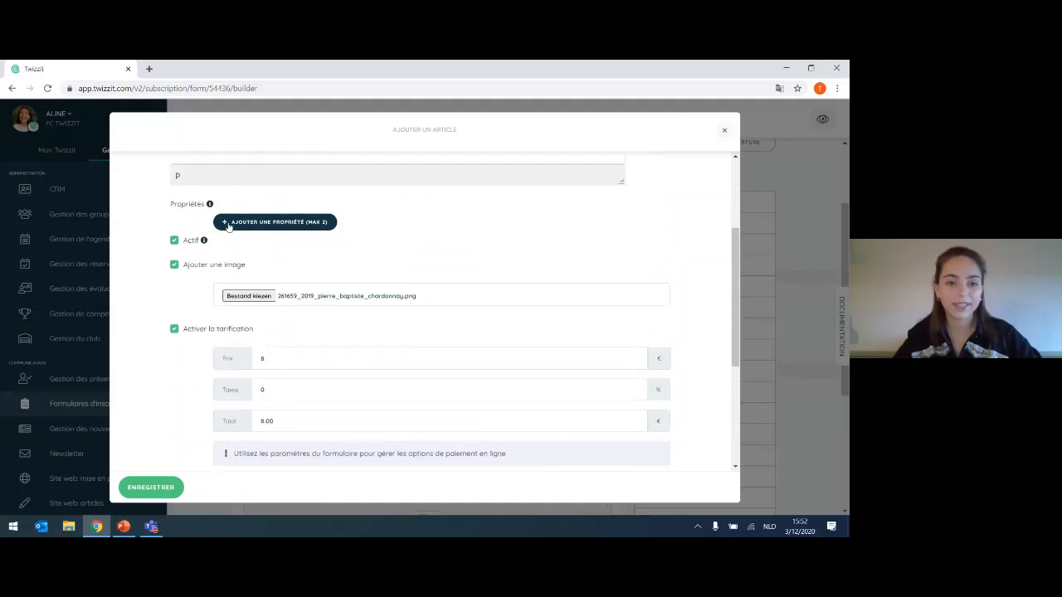
scroll(429, 256, "down", 5)
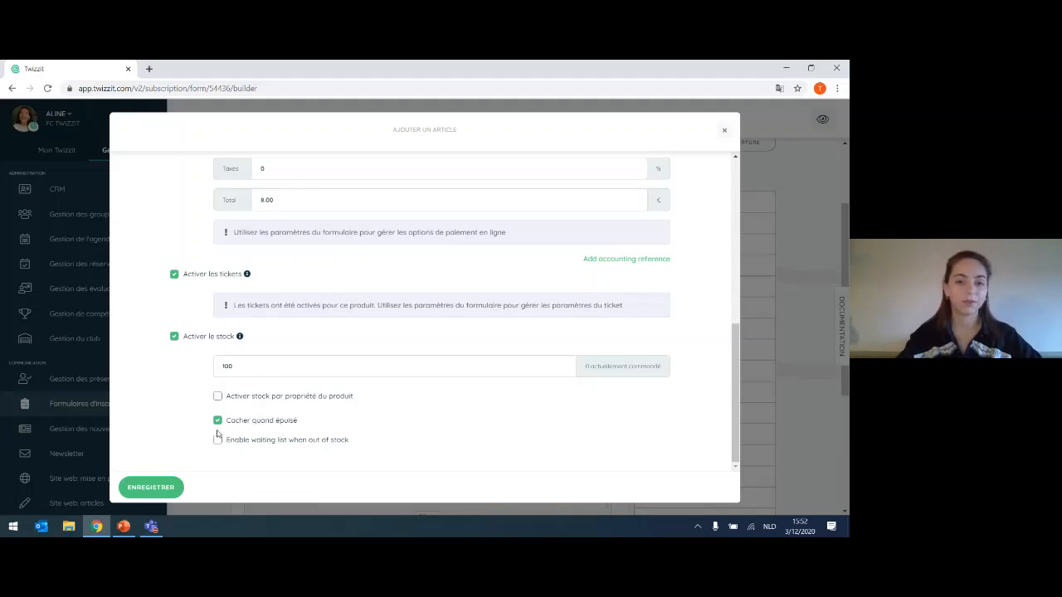
scroll(220, 435, "up", 5)
scroll(256, 376, "down", 5)
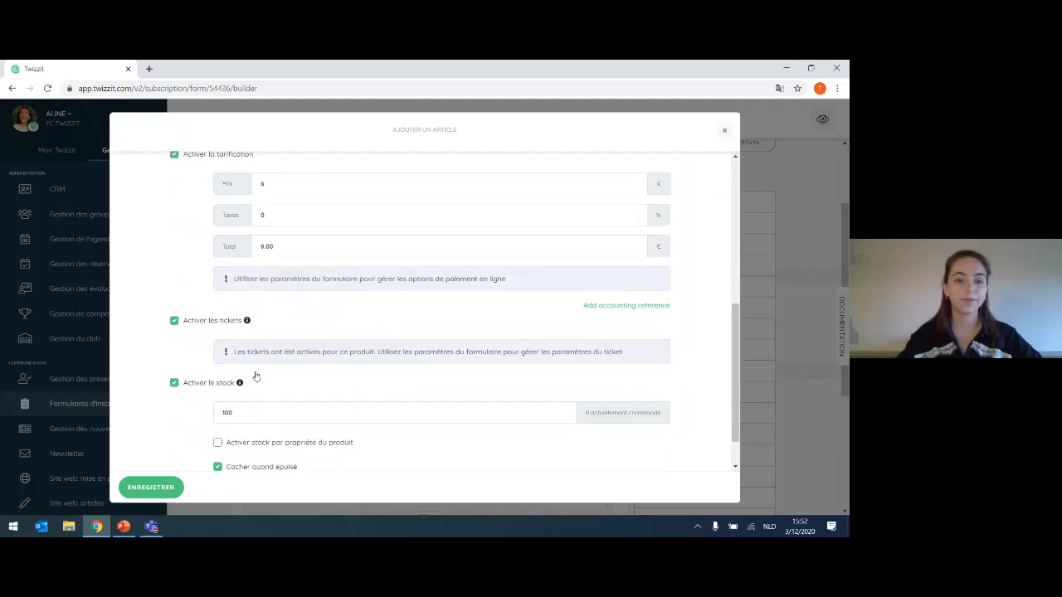
scroll(205, 390, "up", 1)
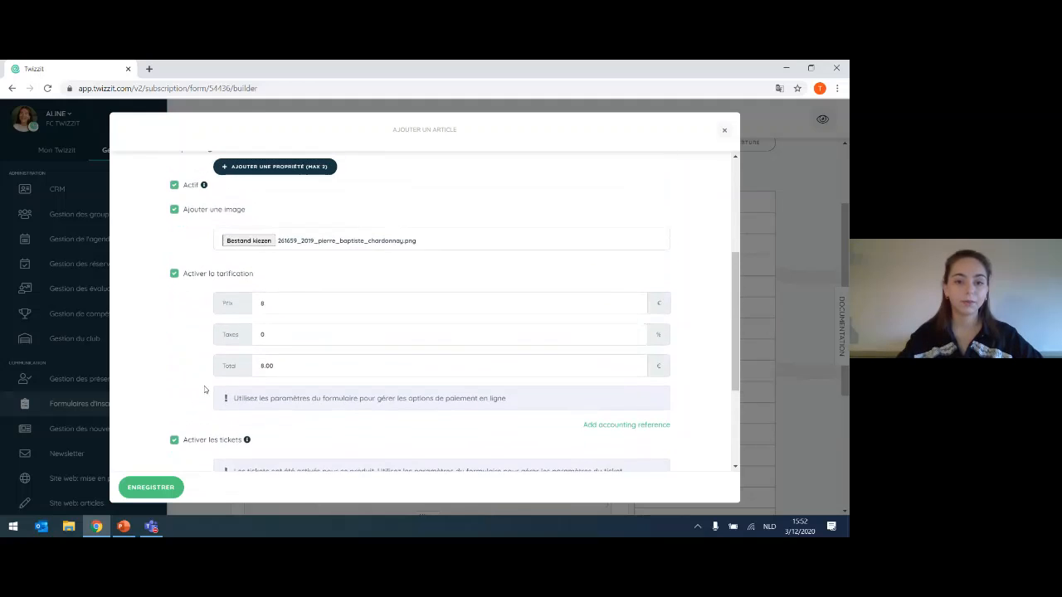
scroll(204, 390, "down", 3)
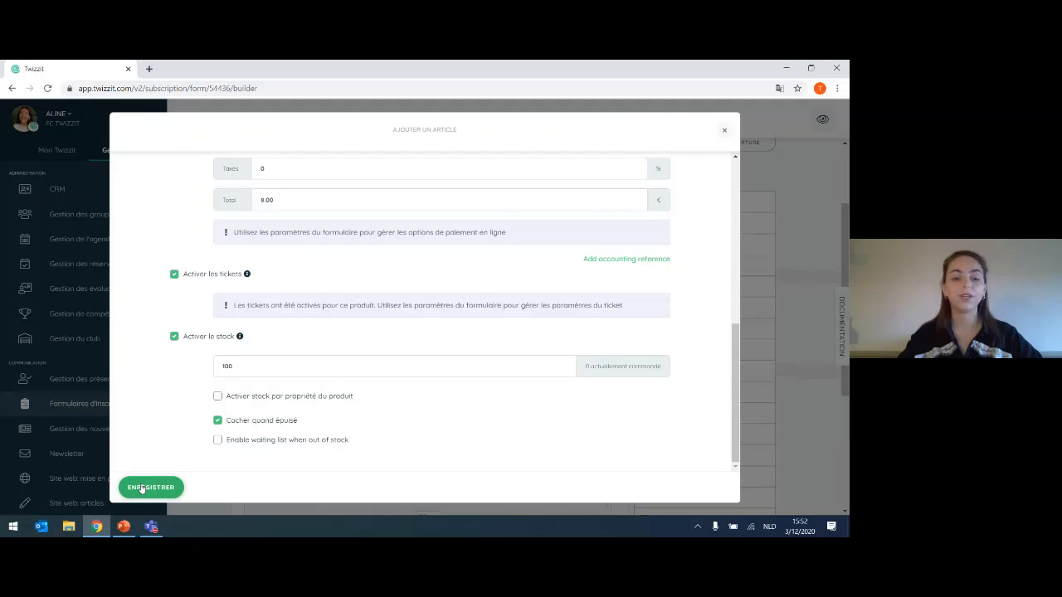
left_click(141, 489)
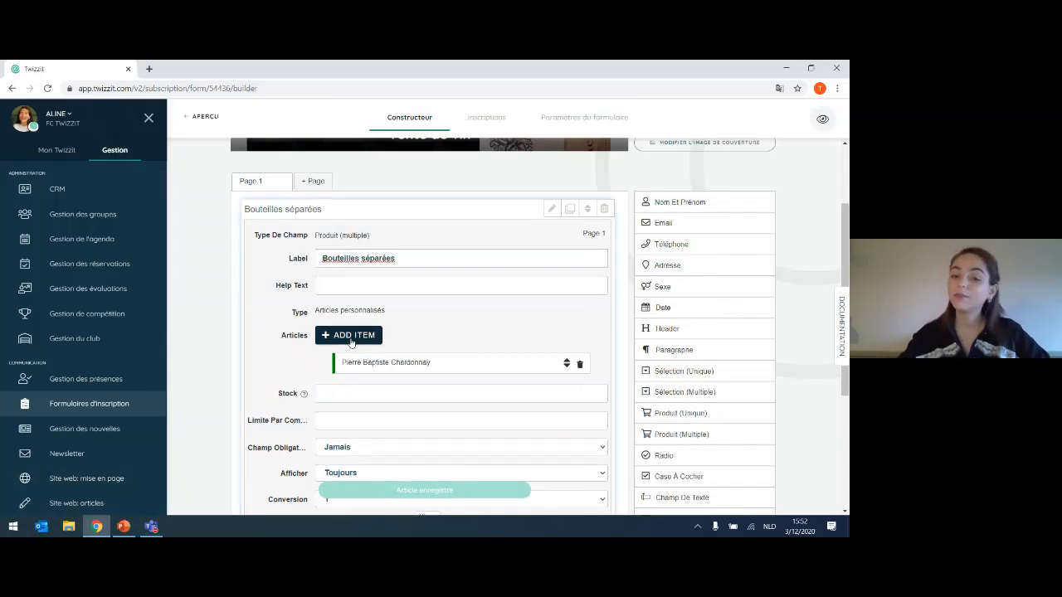
left_click(551, 206)
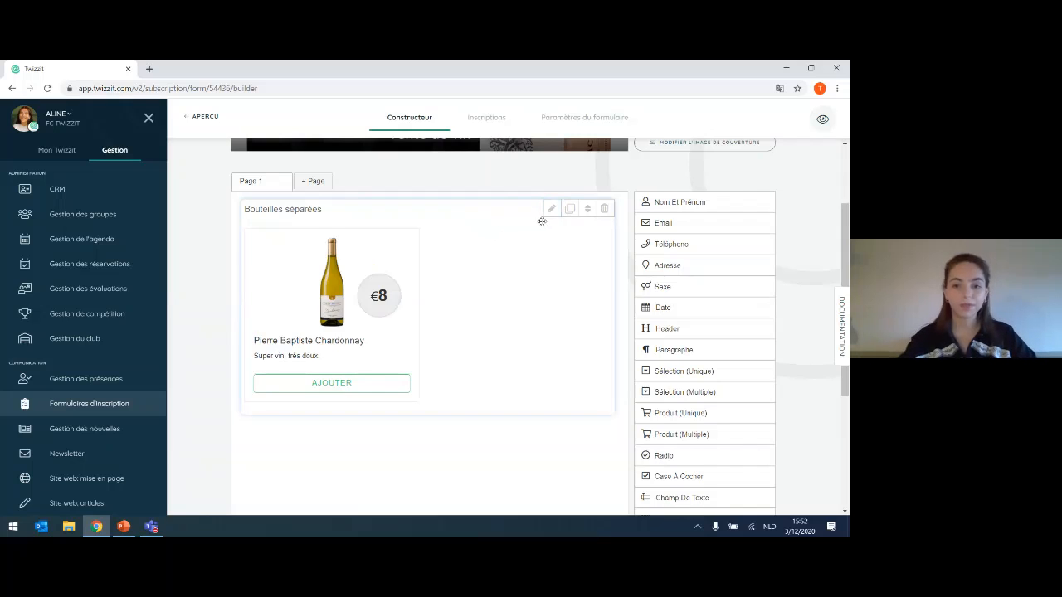
Start another article in the Bouteilles séparées field, named "Guillaume Bordeaux" with the description "Très doux."
left_click(551, 209)
left_click(344, 336)
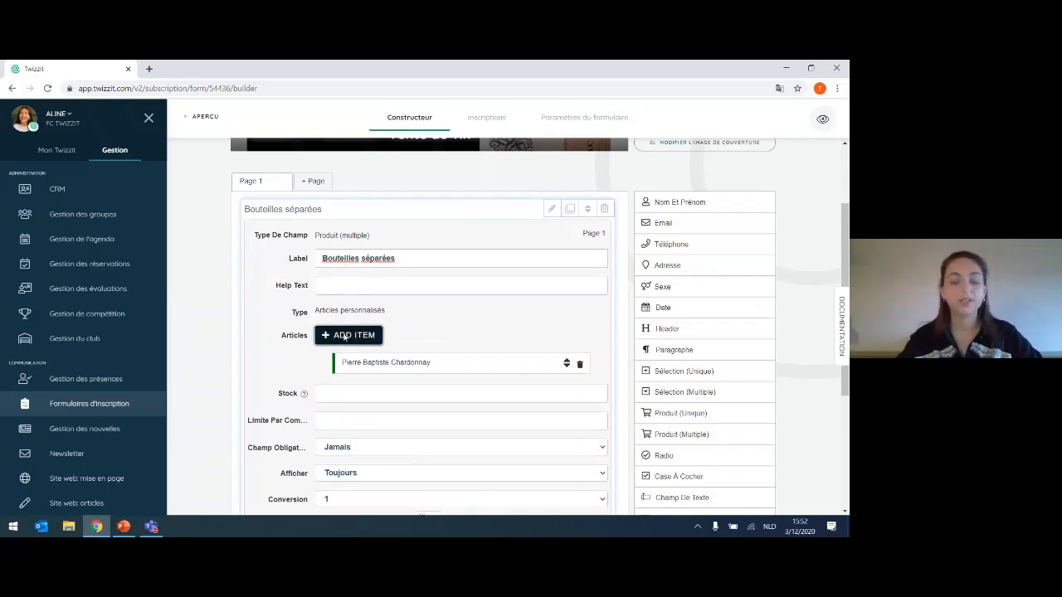
left_click(246, 190)
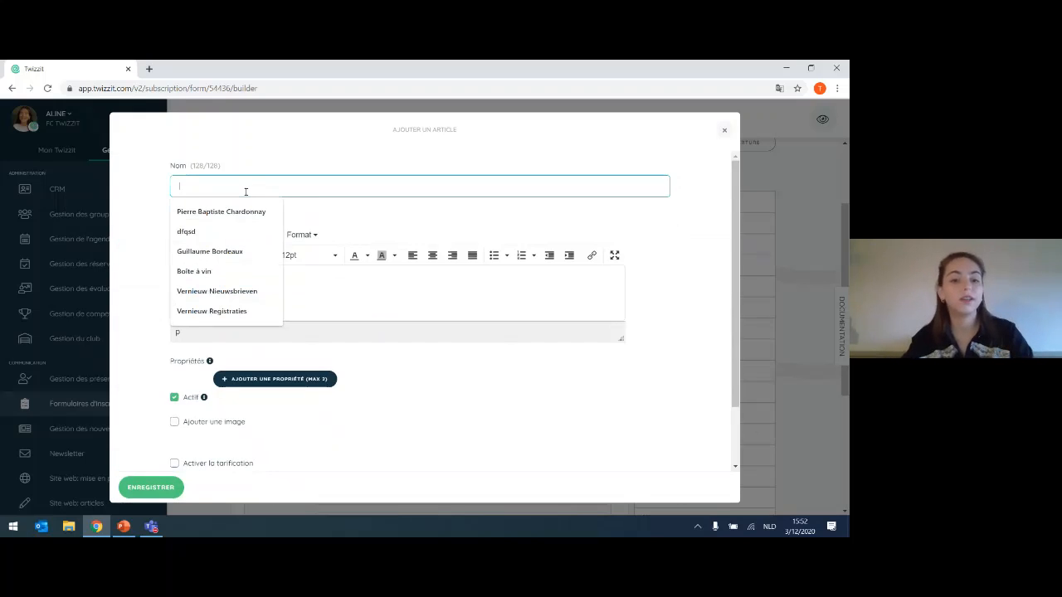
left_click(216, 251)
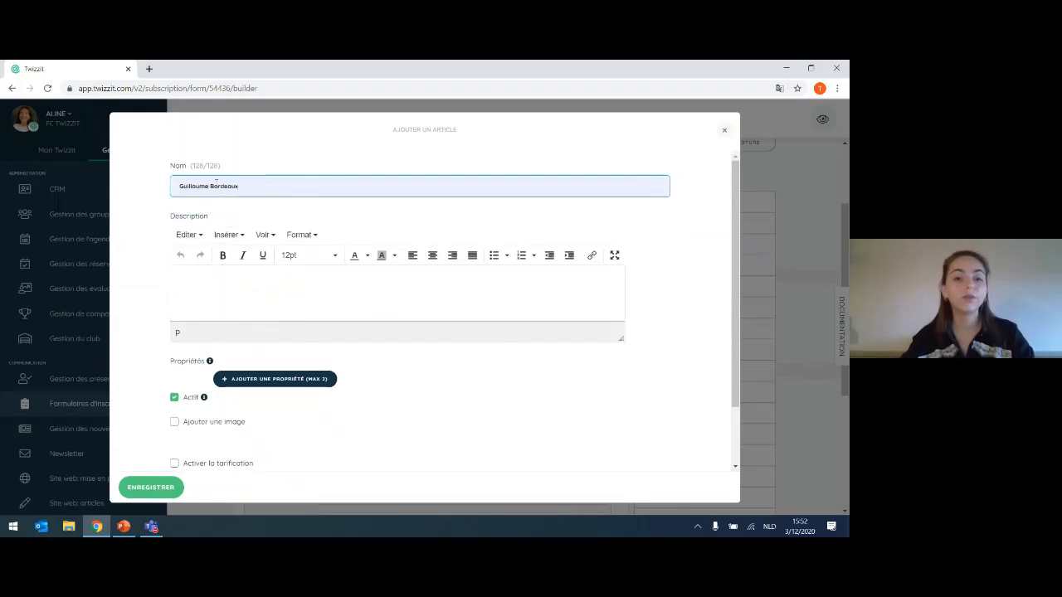
left_click(229, 282)
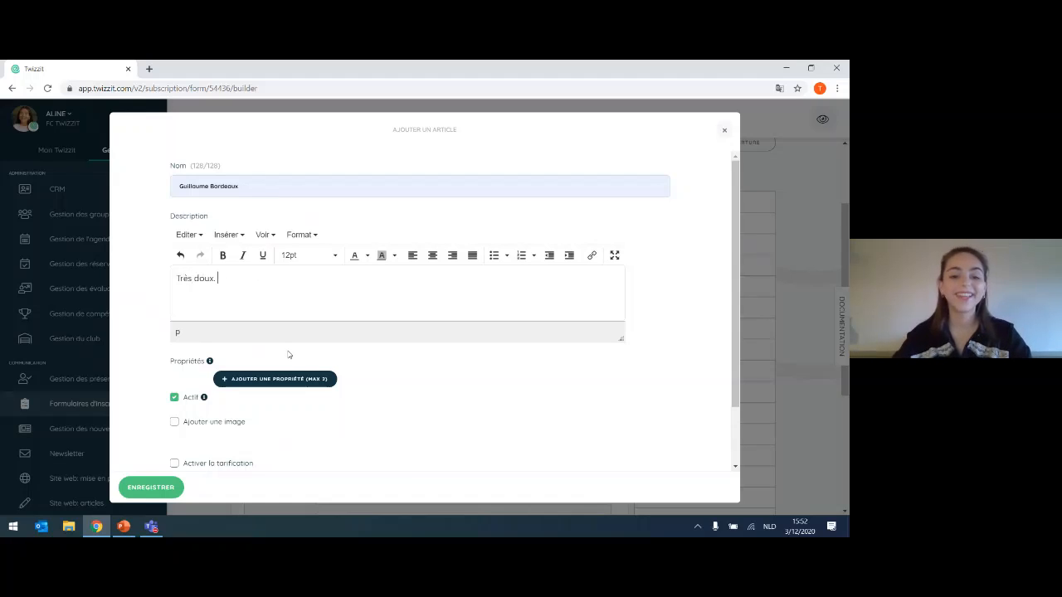
Enable an image for the Guillaume Bordeaux article and attach the file 121067_2017_guillaume_blanc_bordeaux_superieur.png
scroll(268, 338, "down", 1)
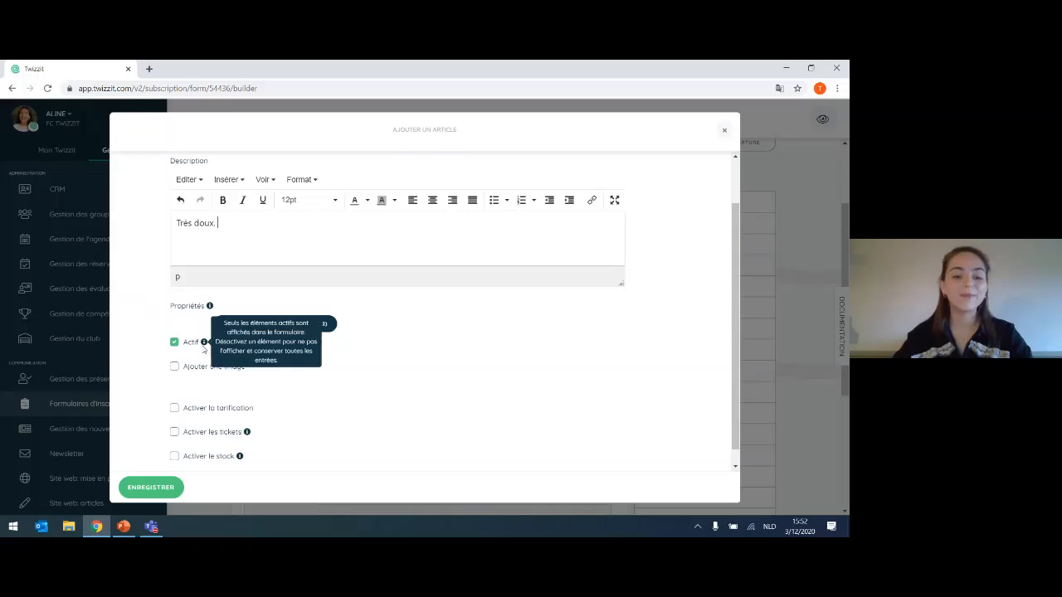
left_click(175, 366)
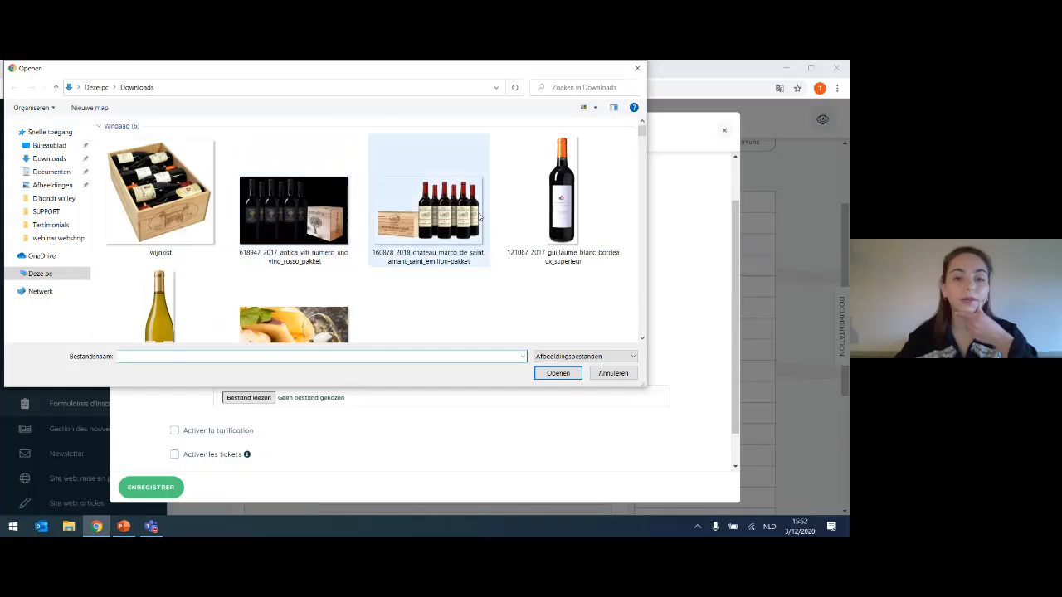
scroll(514, 230, "down", 1)
left_click(534, 170)
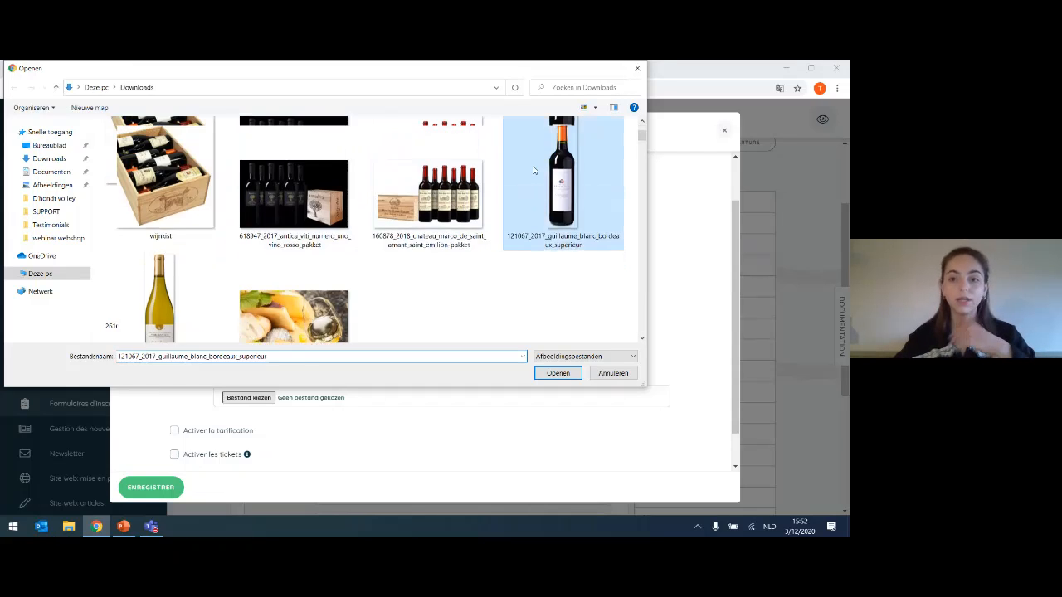
double_click(534, 170)
Enable pricing for the Guillaume Bordeaux article at €10 and activate tickets for it
left_click(188, 433)
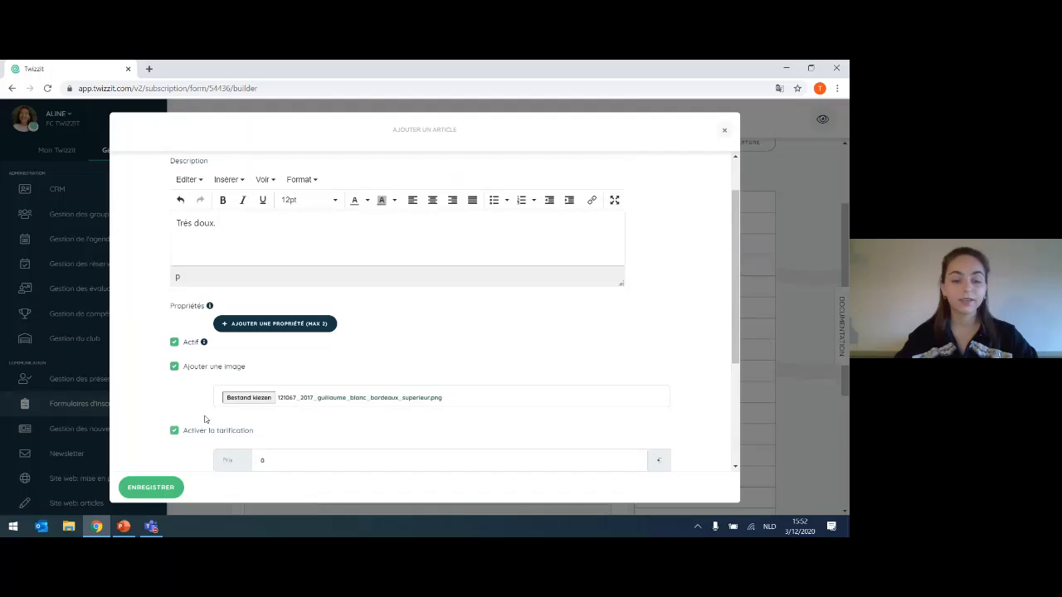
scroll(343, 310, "down", 2)
left_click(291, 275)
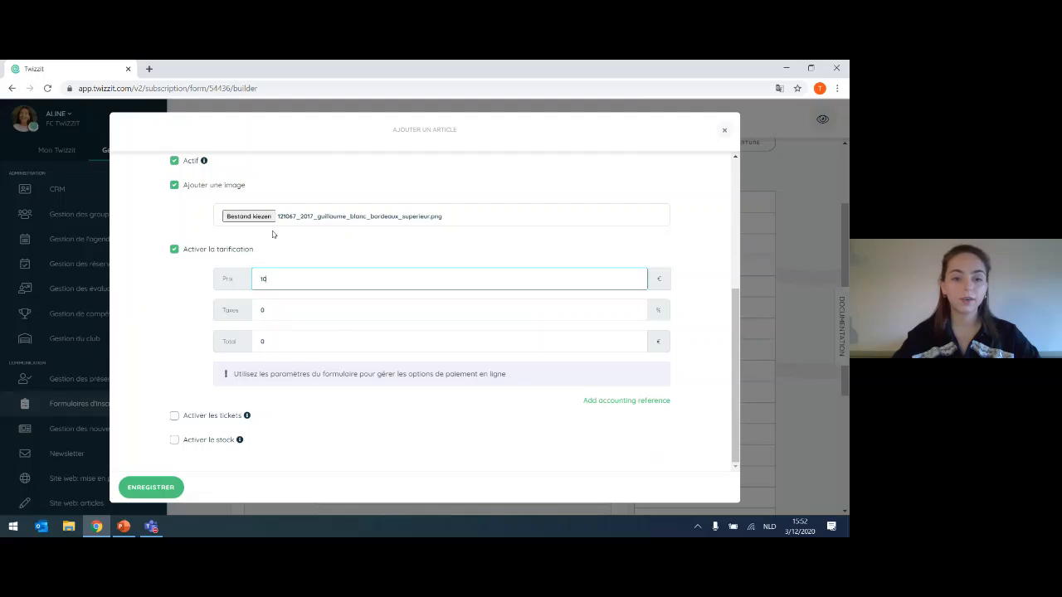
left_click(205, 410)
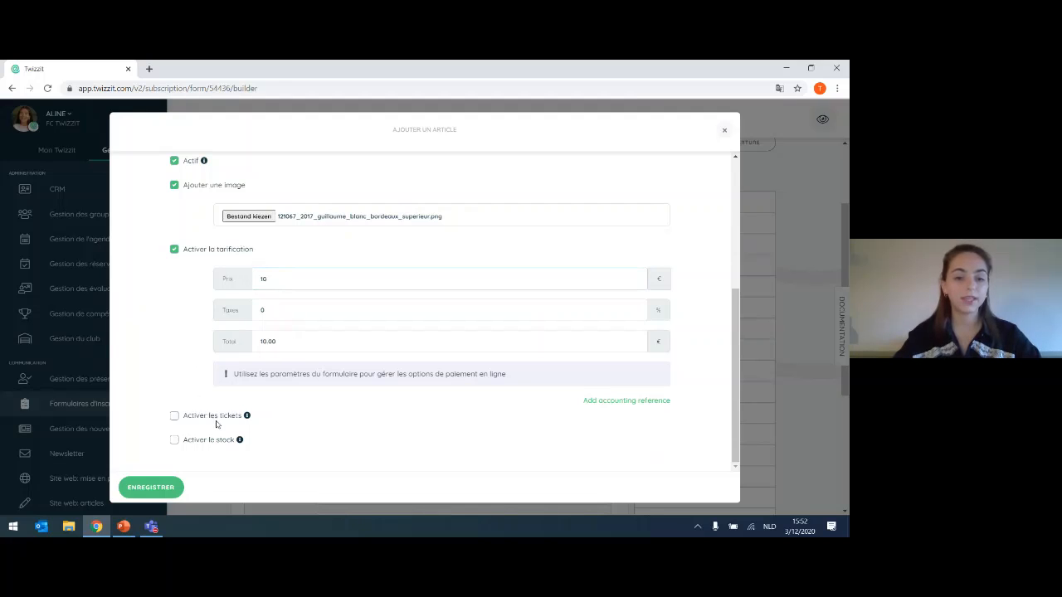
left_click(216, 417)
scroll(212, 427, "down", 1)
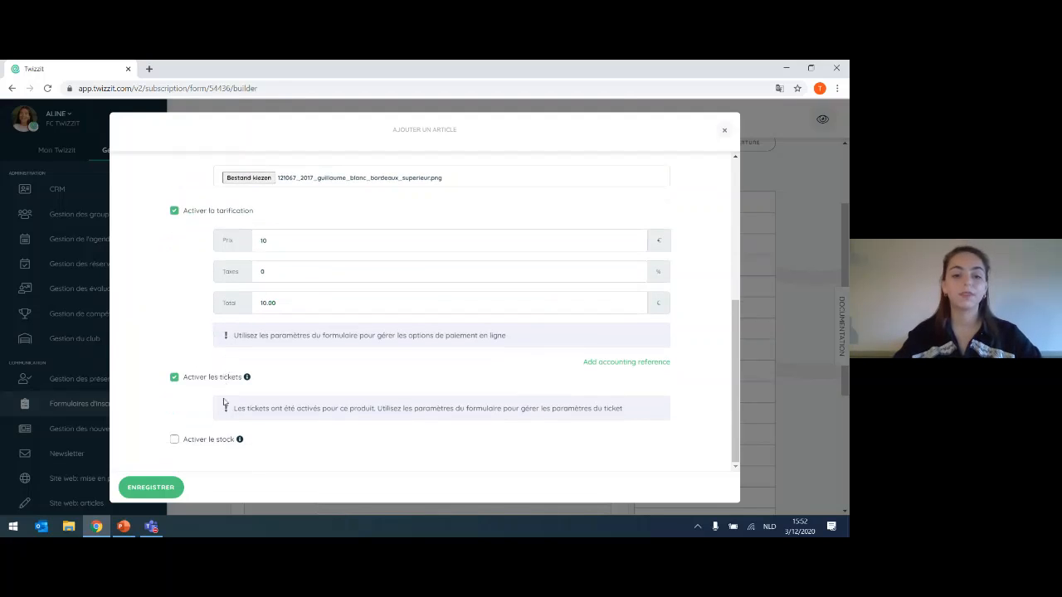
Activate stock for the Guillaume Bordeaux article with a quantity of 100 and hide it when sold out
left_click(200, 441)
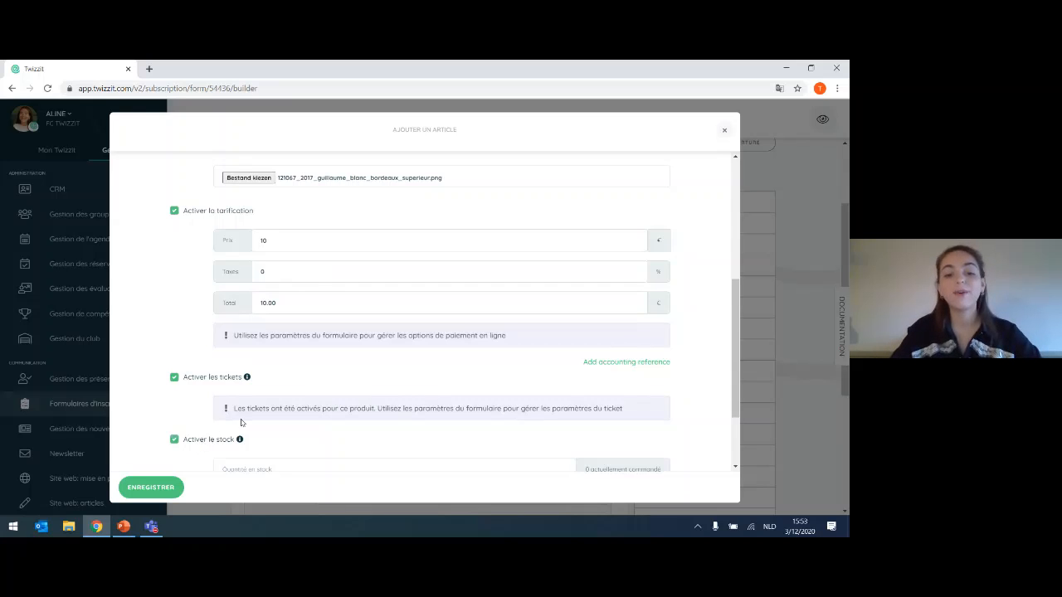
scroll(308, 433, "down", 2)
left_click(266, 366)
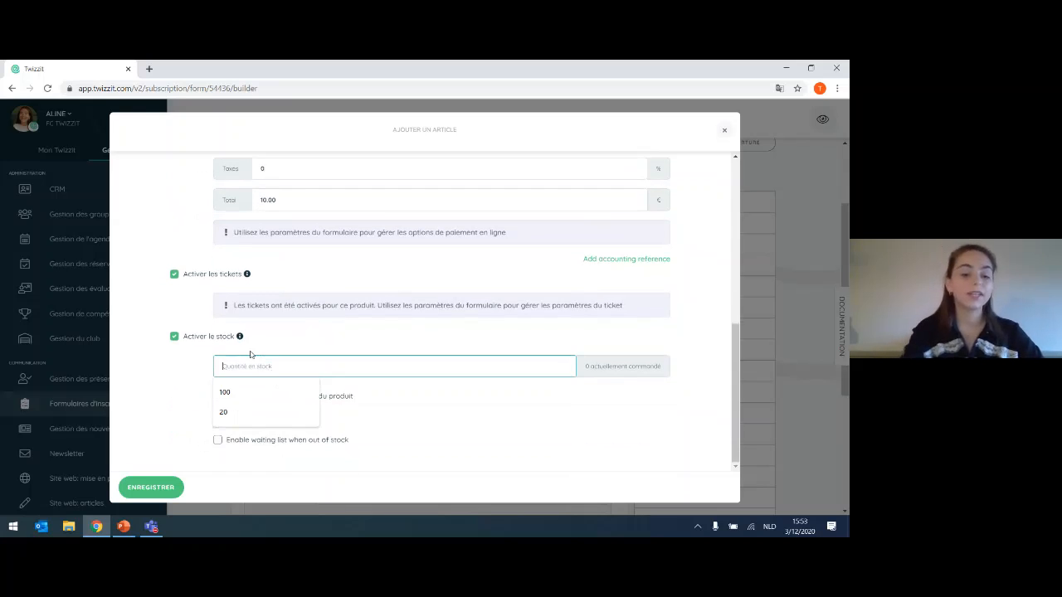
type("100")
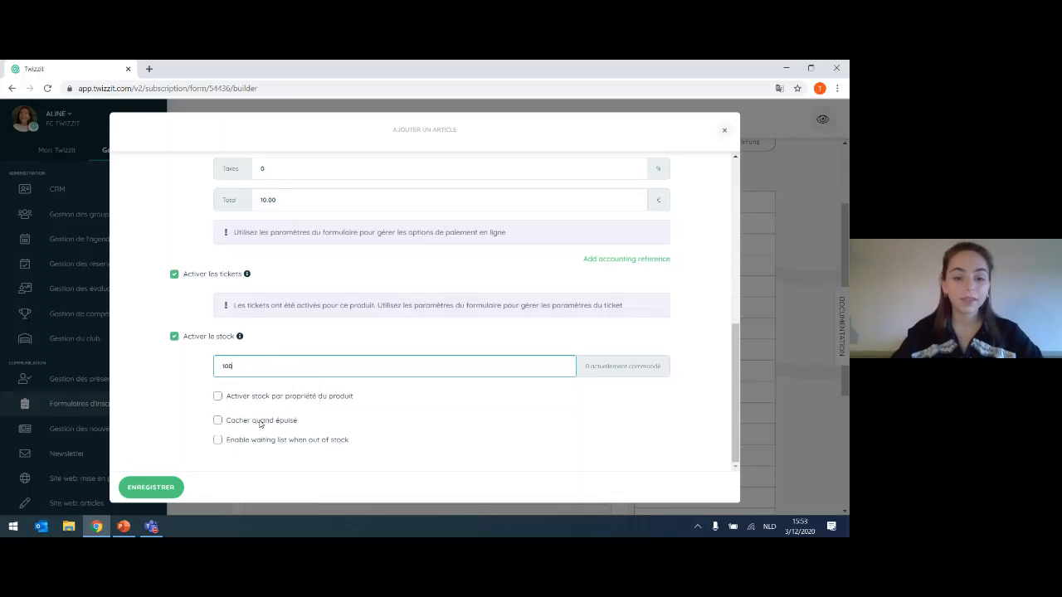
left_click(255, 422)
left_click(160, 487)
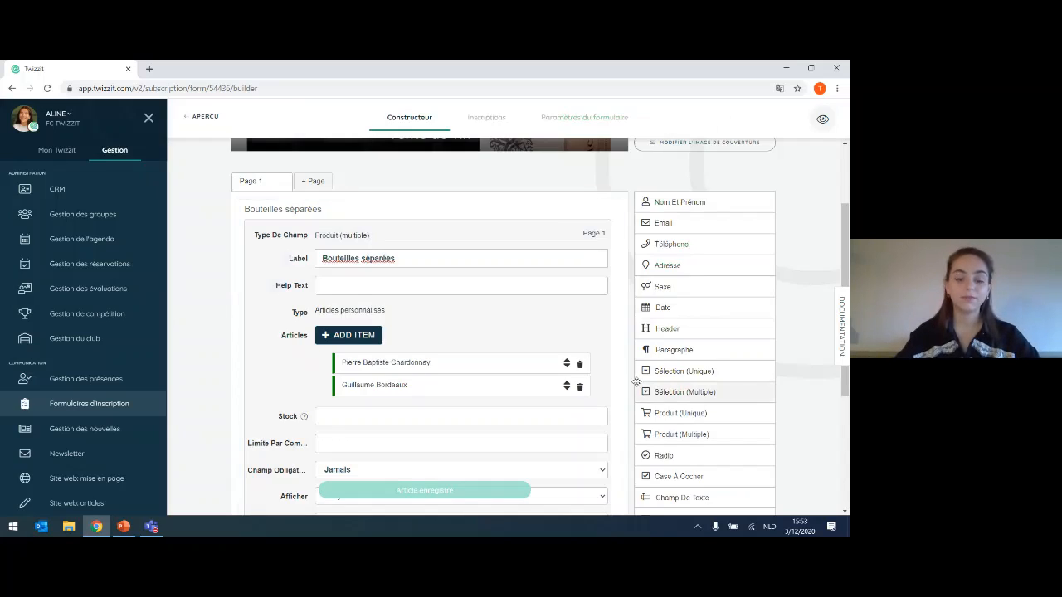
left_click(554, 212)
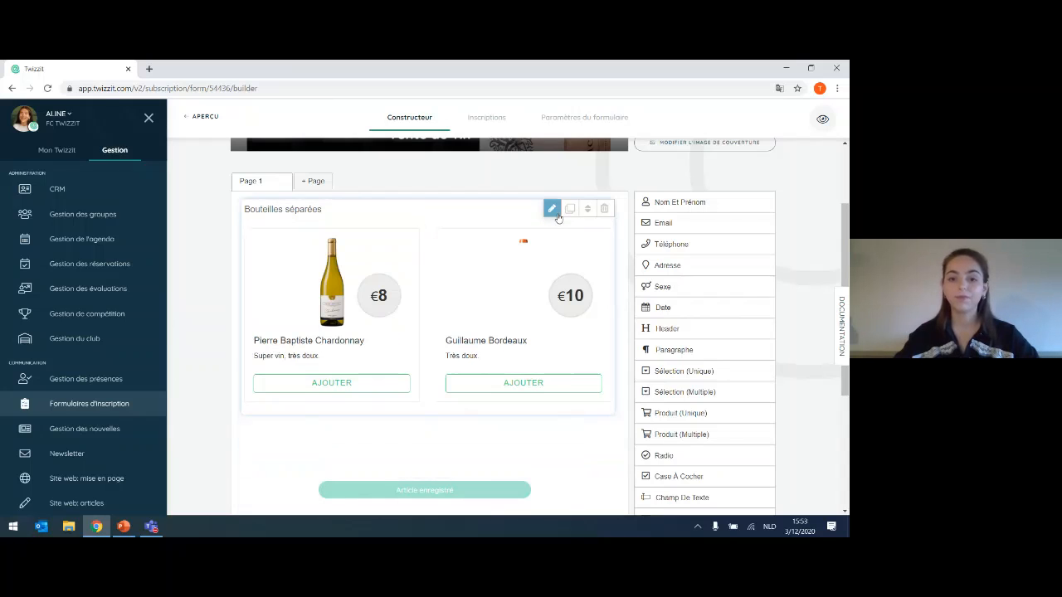
scroll(563, 230, "down", 1)
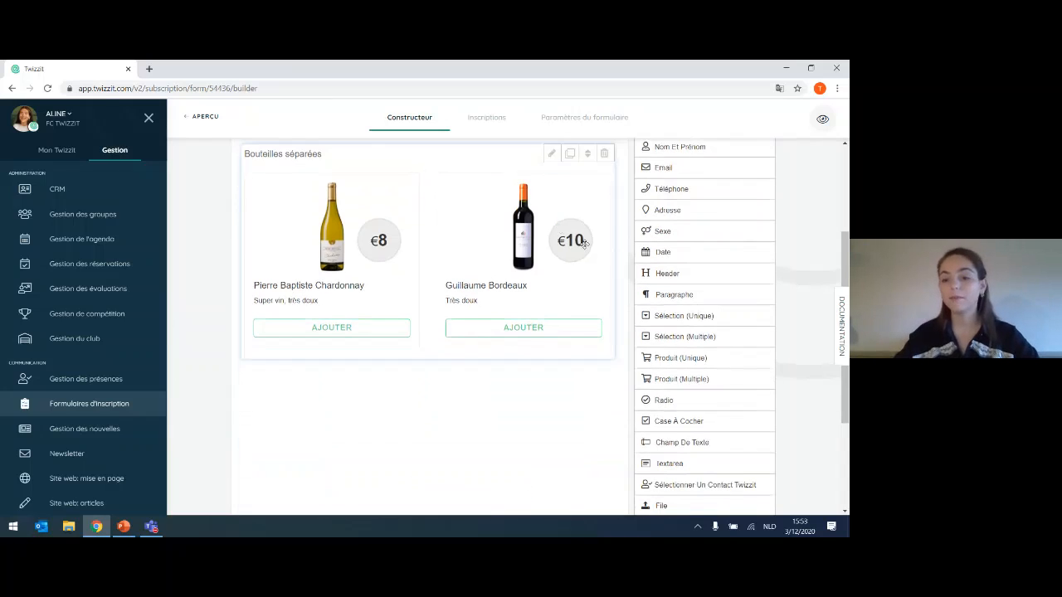
Add a multiple-product field below Bouteilles séparées and label it "Boîte à vin"
left_click_drag(701, 379, 467, 403)
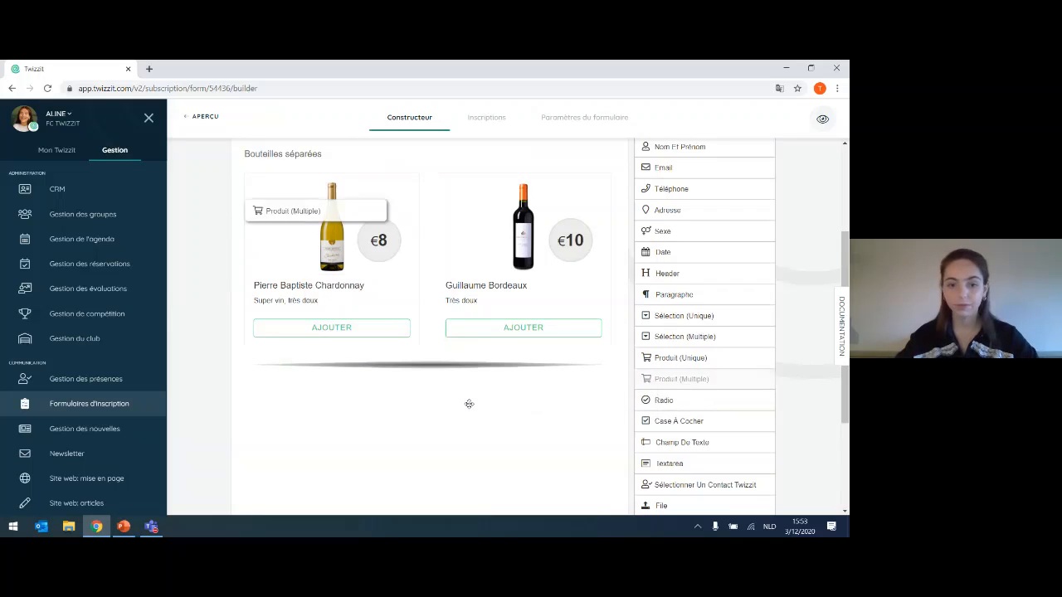
left_click(551, 370)
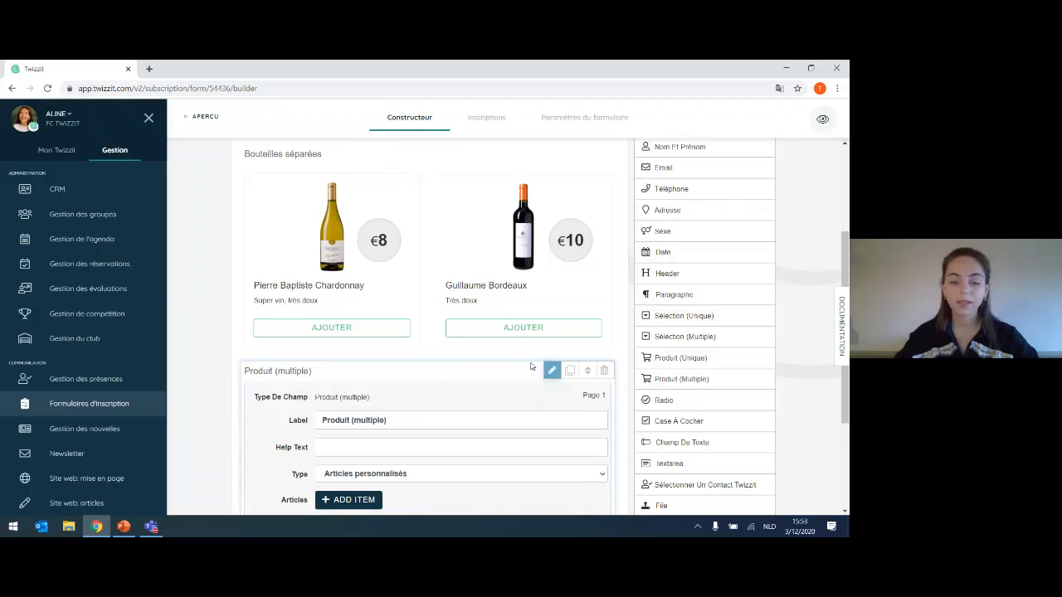
left_click(395, 417)
key("ctrl+a")
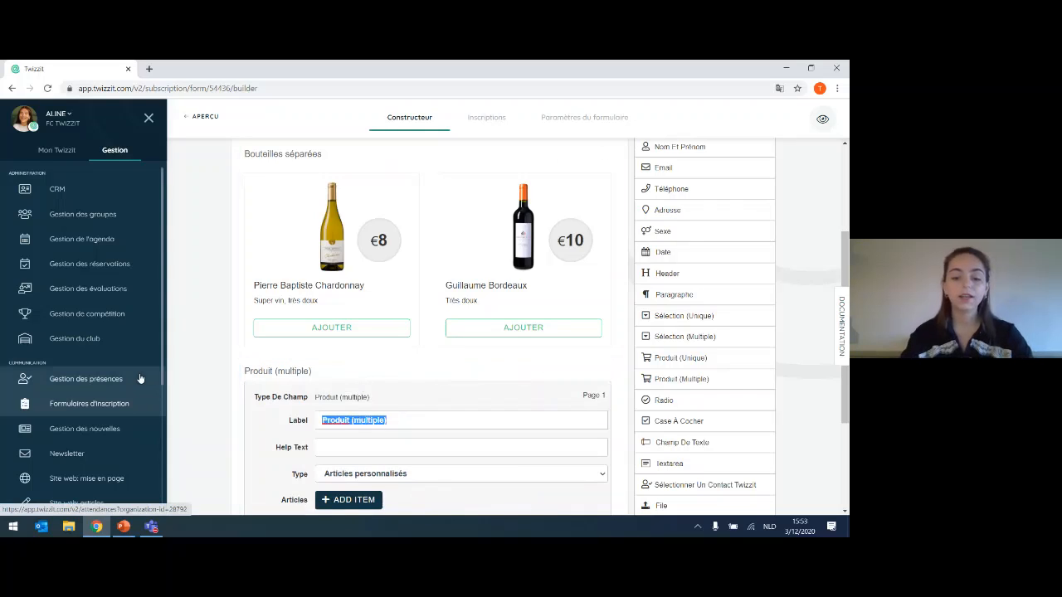
type("Bo")
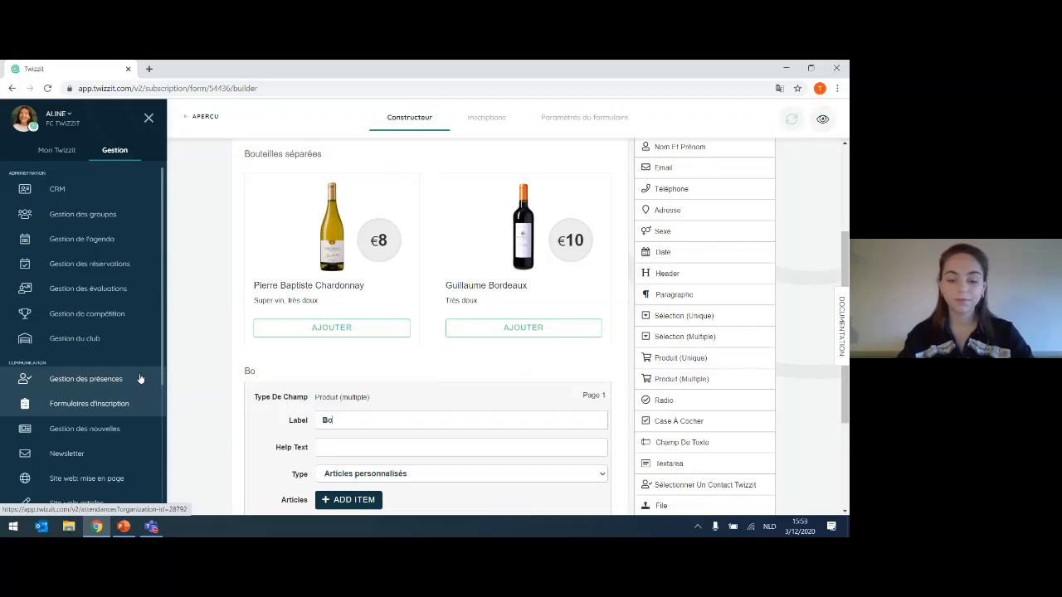
type("ite")
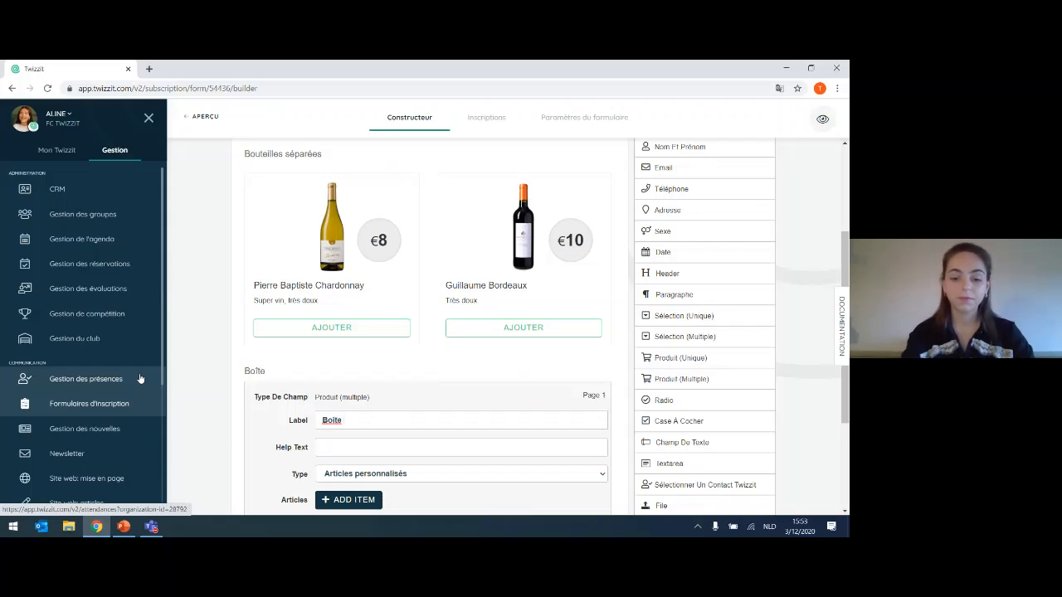
type(" à vin")
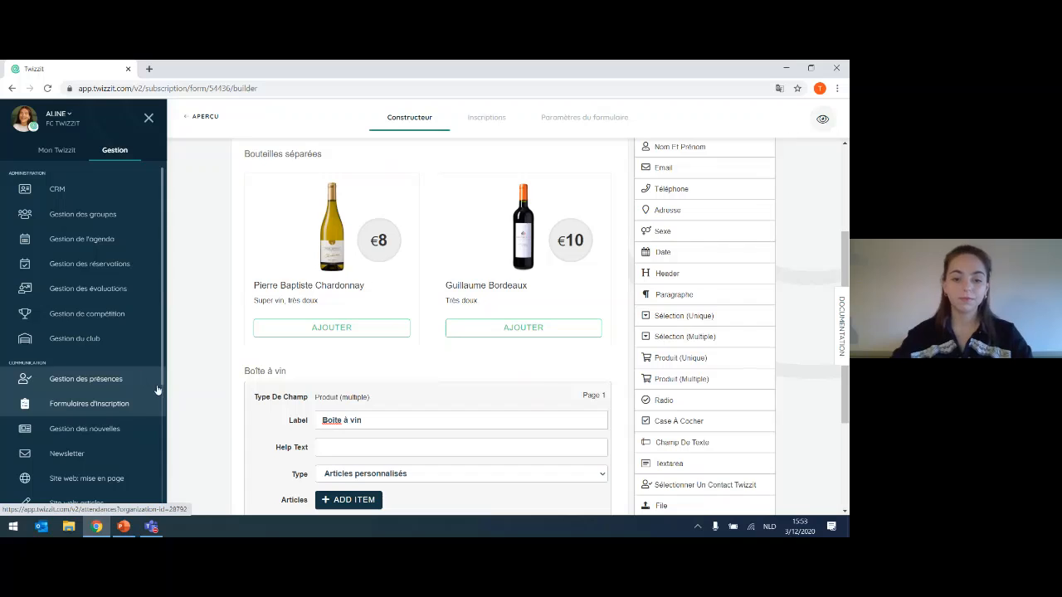
Add an article named "Boîte à vin" with the description "Super box." to the Boîte à vin field
scroll(336, 372, "down", 1)
scroll(336, 370, "down", 1)
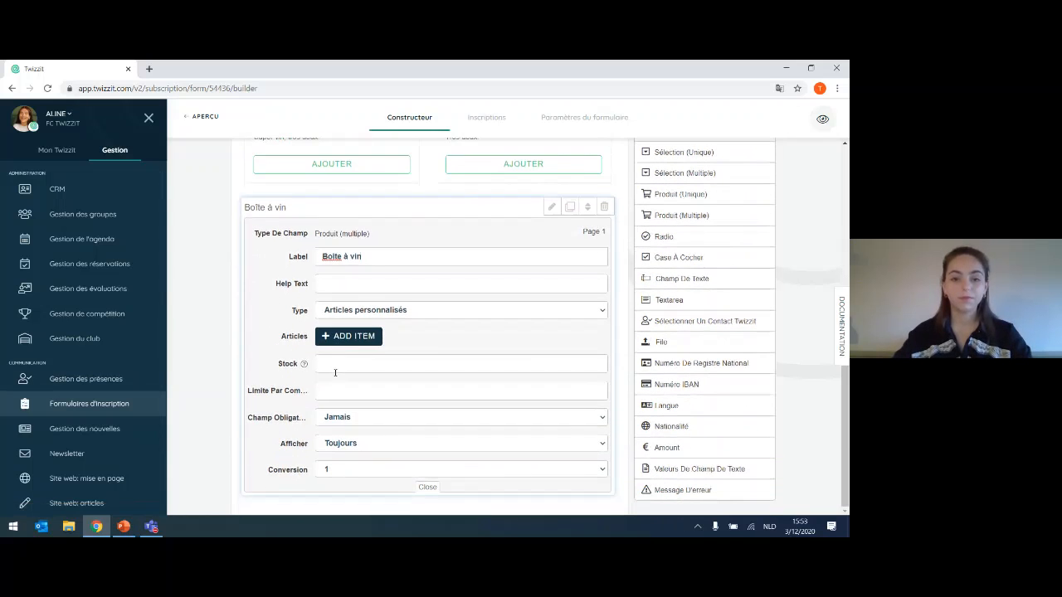
left_click(332, 336)
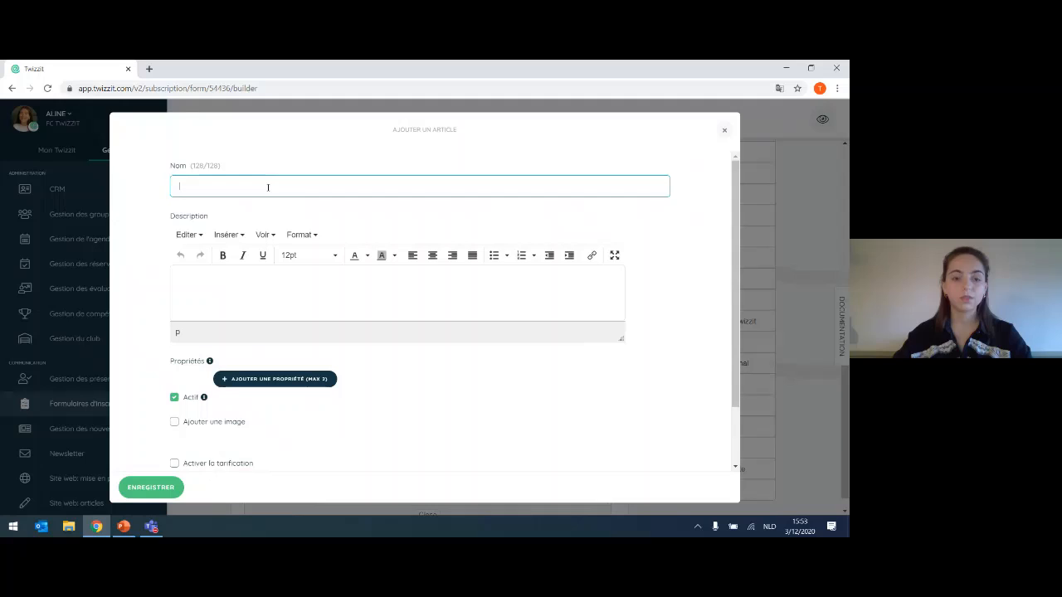
type("Boite à vin")
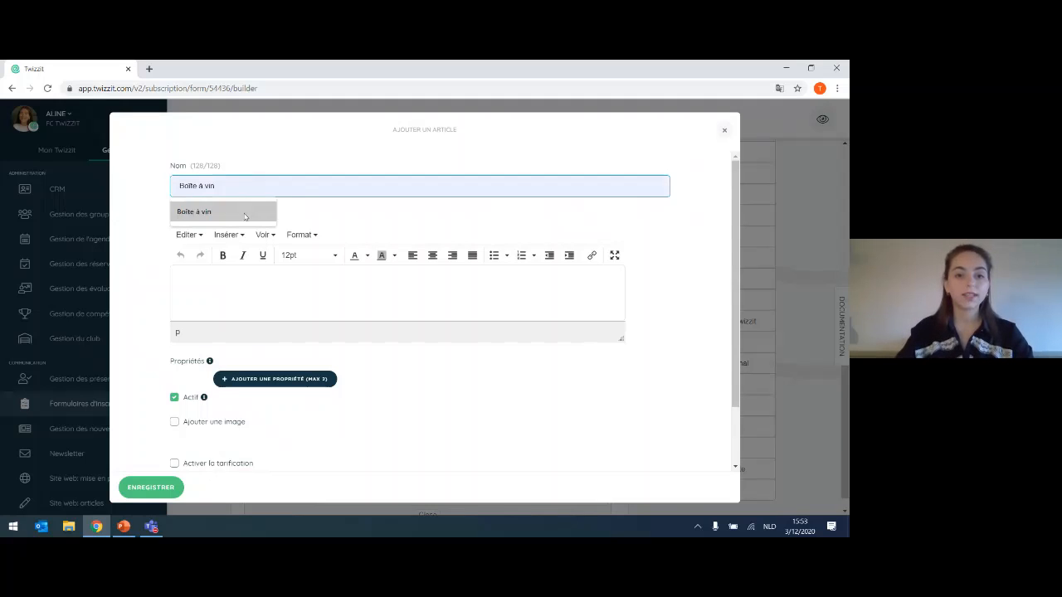
left_click(244, 213)
left_click(257, 274)
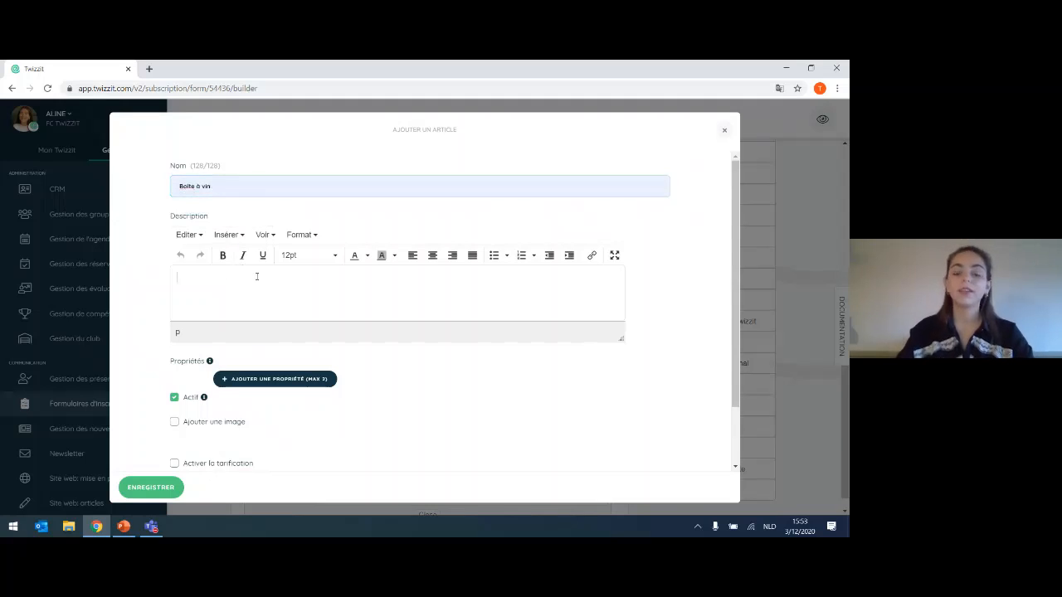
type("Super box.")
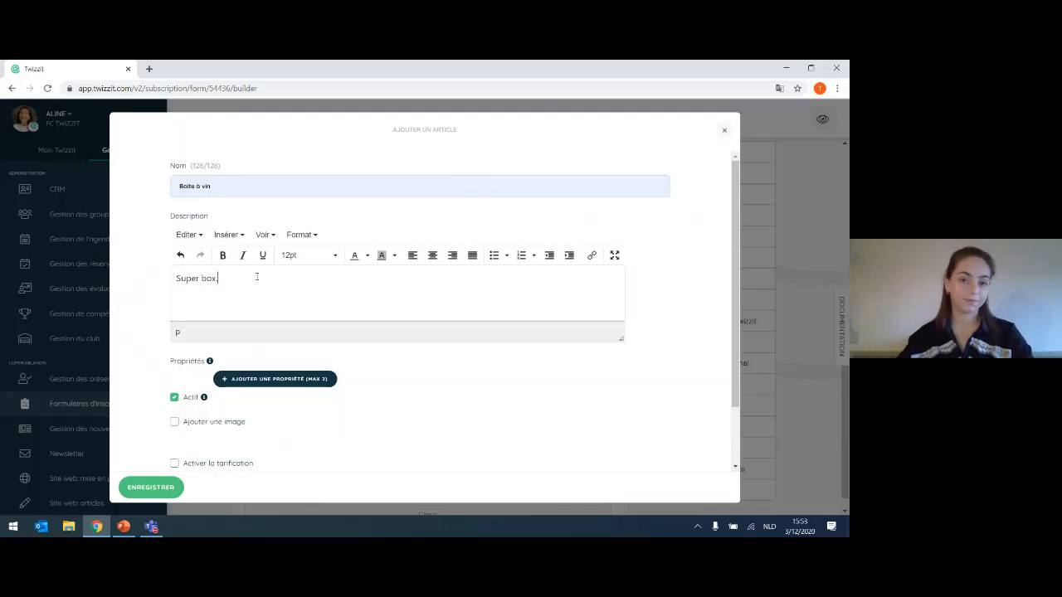
Enable an image for the Boîte à vin article and attach the file 160878_2018_chateau_marco_de_saint_amant_saint_emilion-pakket.png
scroll(249, 382, "down", 1)
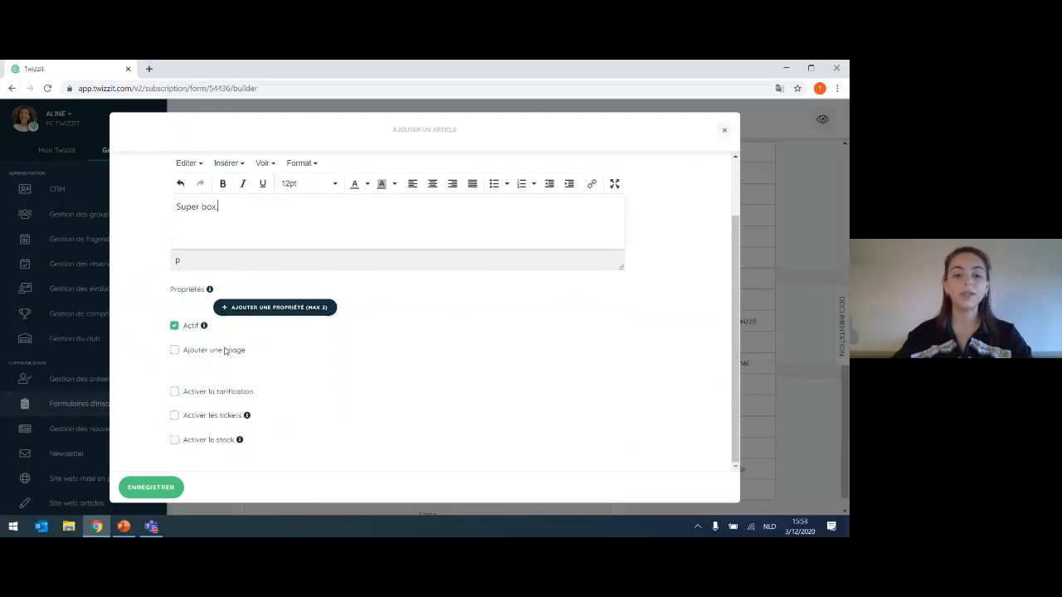
left_click(230, 350)
left_click(249, 381)
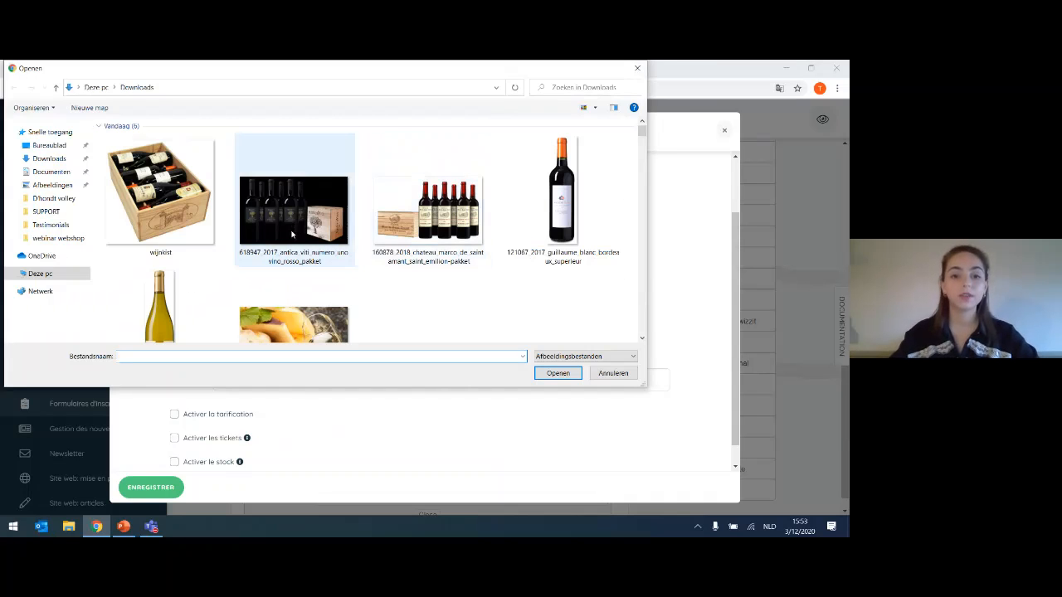
left_click(441, 192)
double_click(441, 192)
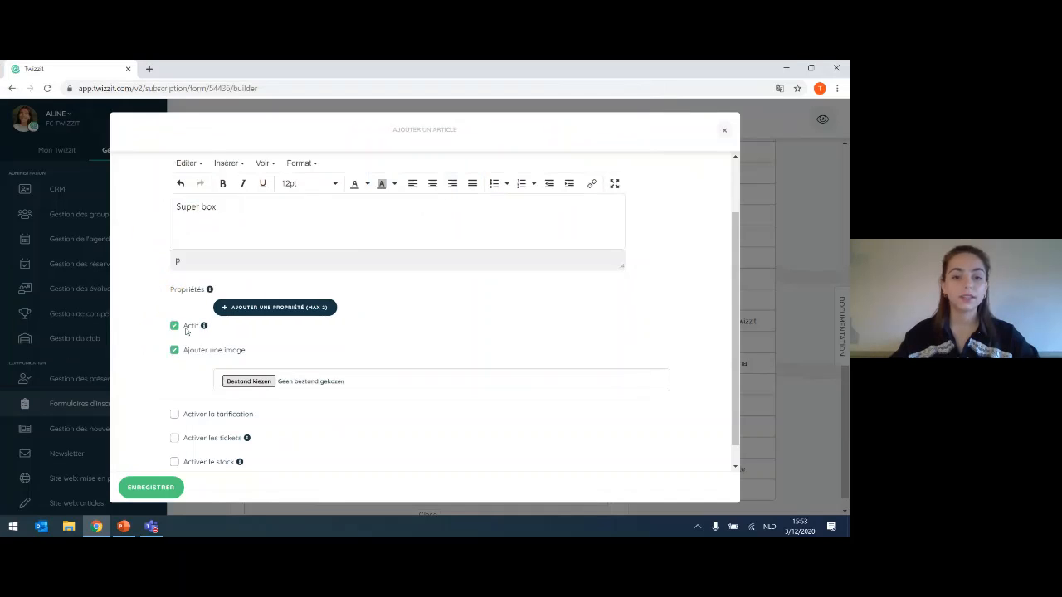
Enable pricing for the Boîte à vin article at €50 and activate tickets for it
left_click(211, 415)
left_click(221, 446)
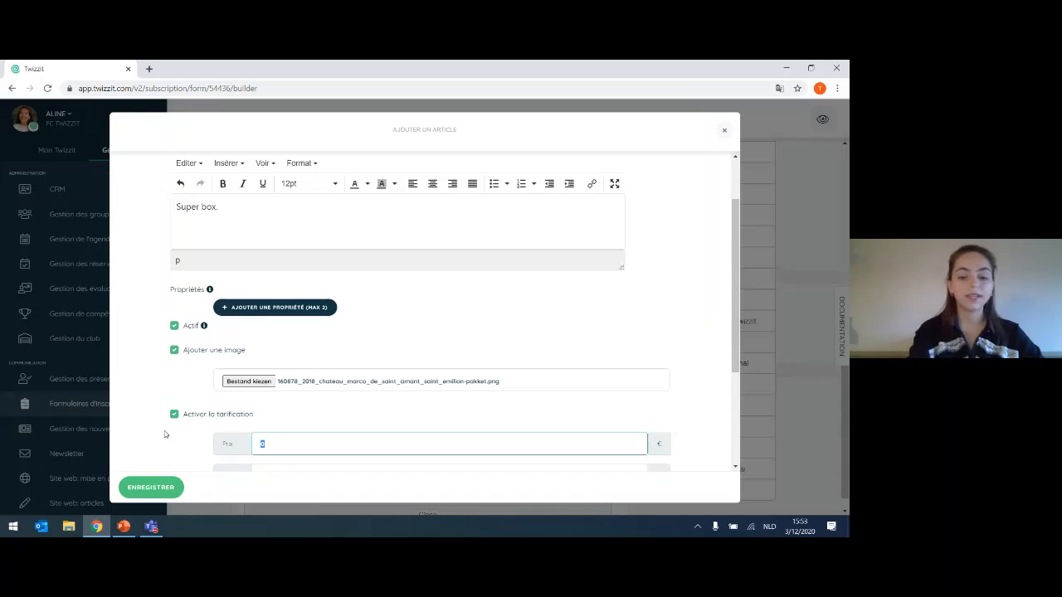
scroll(191, 387, "down", 2)
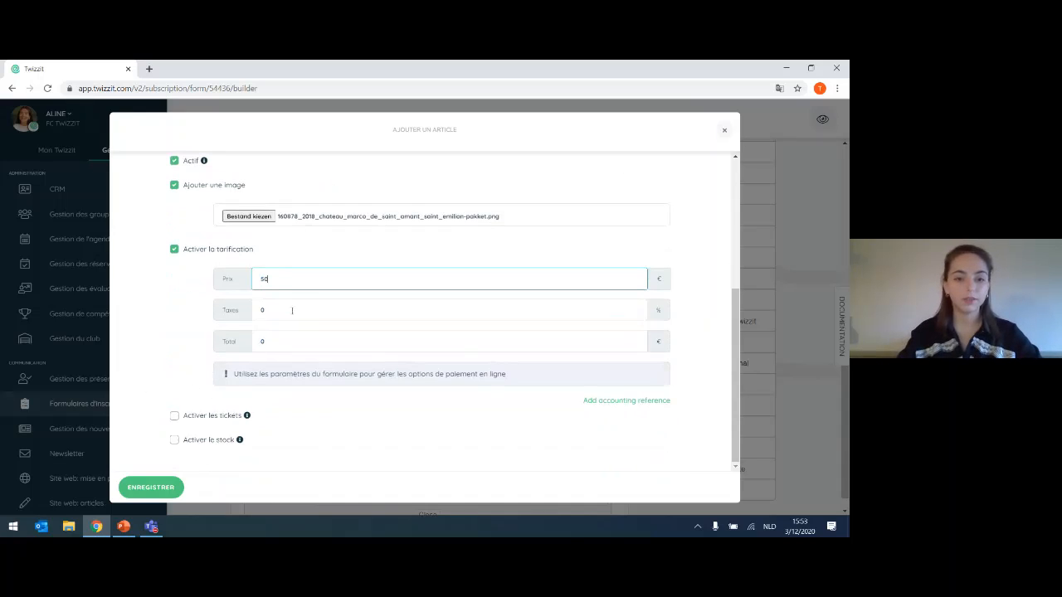
left_click(228, 415)
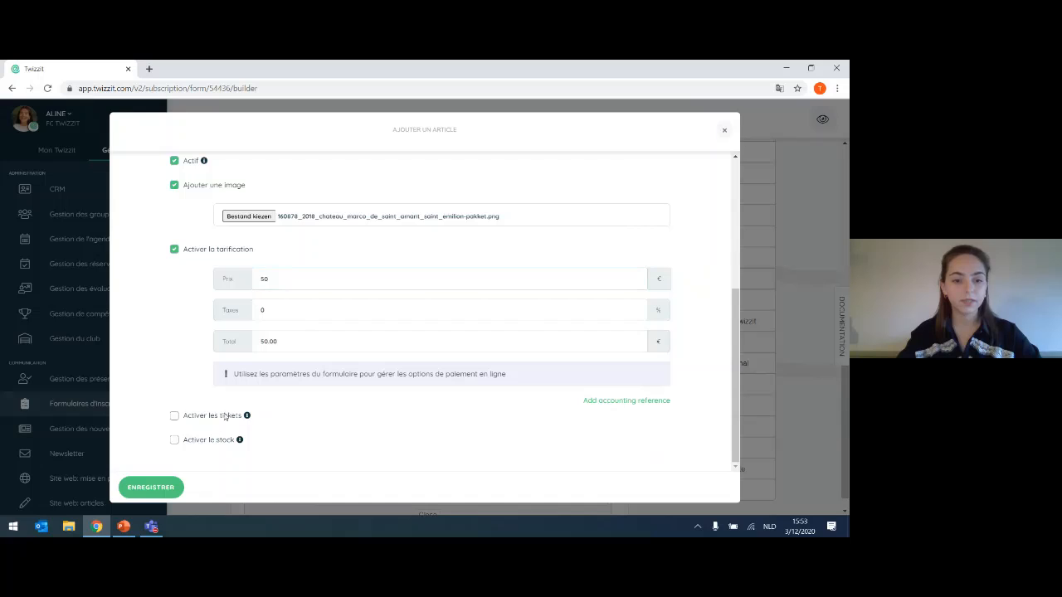
Activate a stock of 20 for the Boîte à vin article, hidden when sold out, then save it and close the field's settings
scroll(221, 396, "down", 1)
left_click(188, 441)
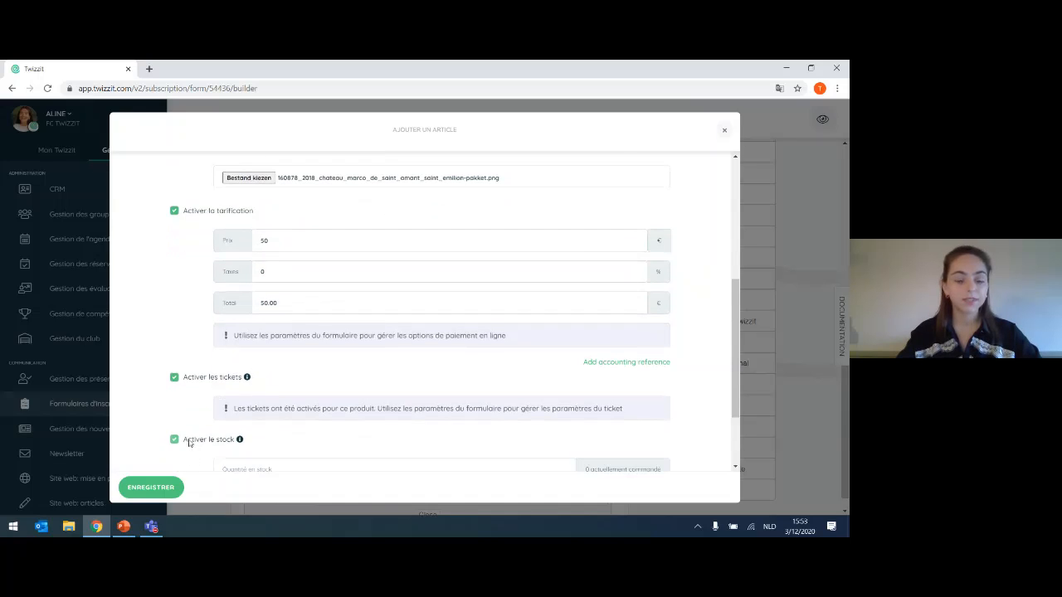
scroll(240, 365, "down", 1)
left_click(257, 370)
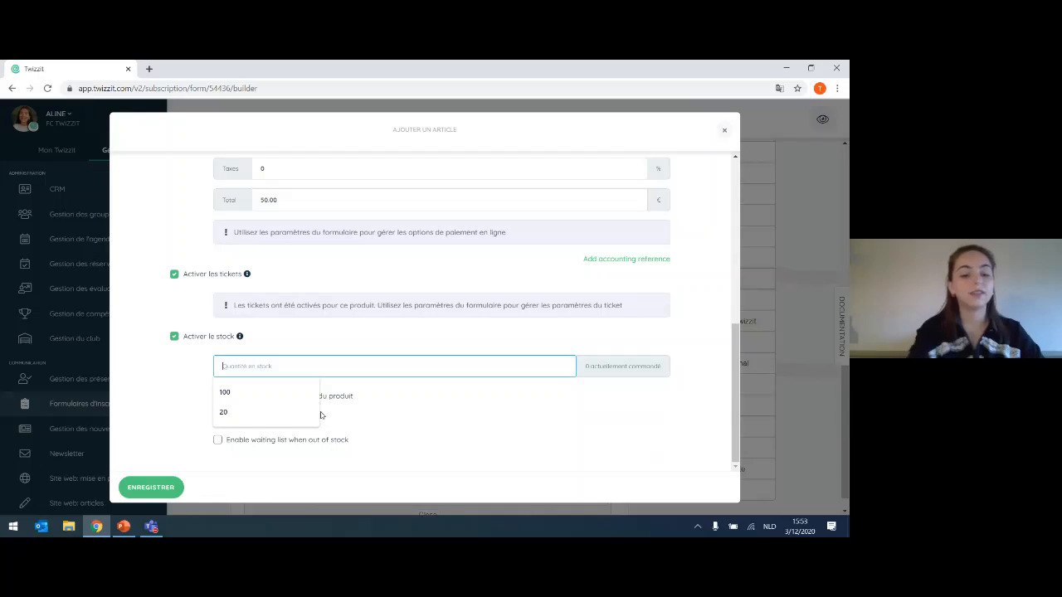
type("20")
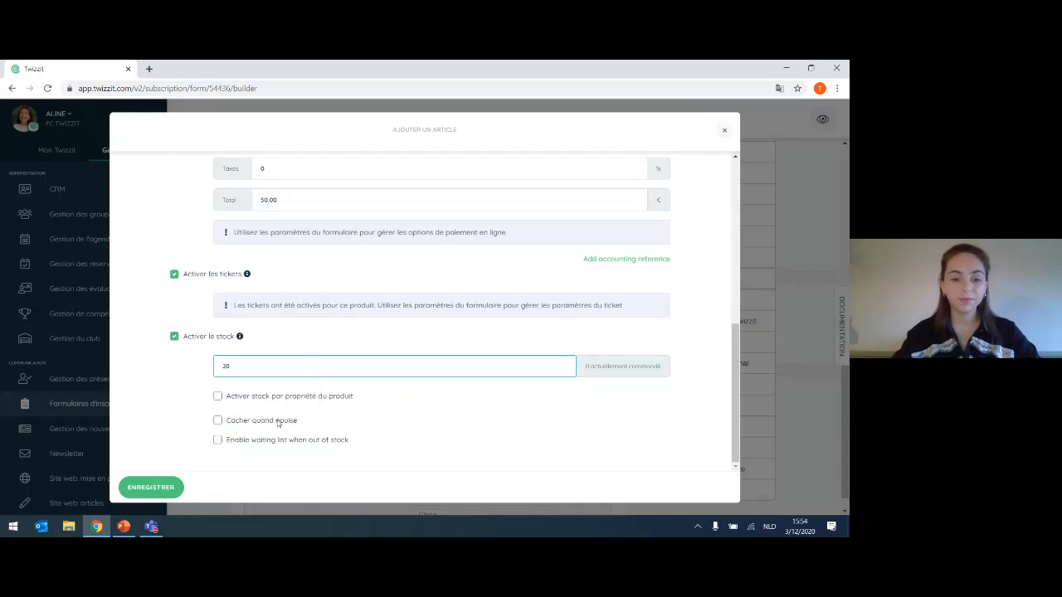
left_click(277, 424)
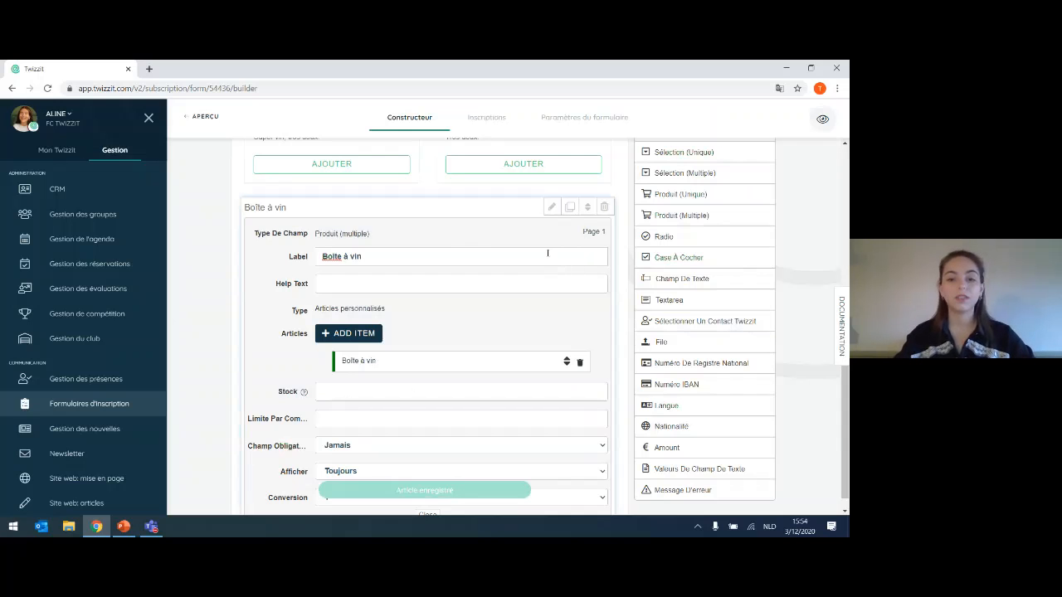
left_click(552, 206)
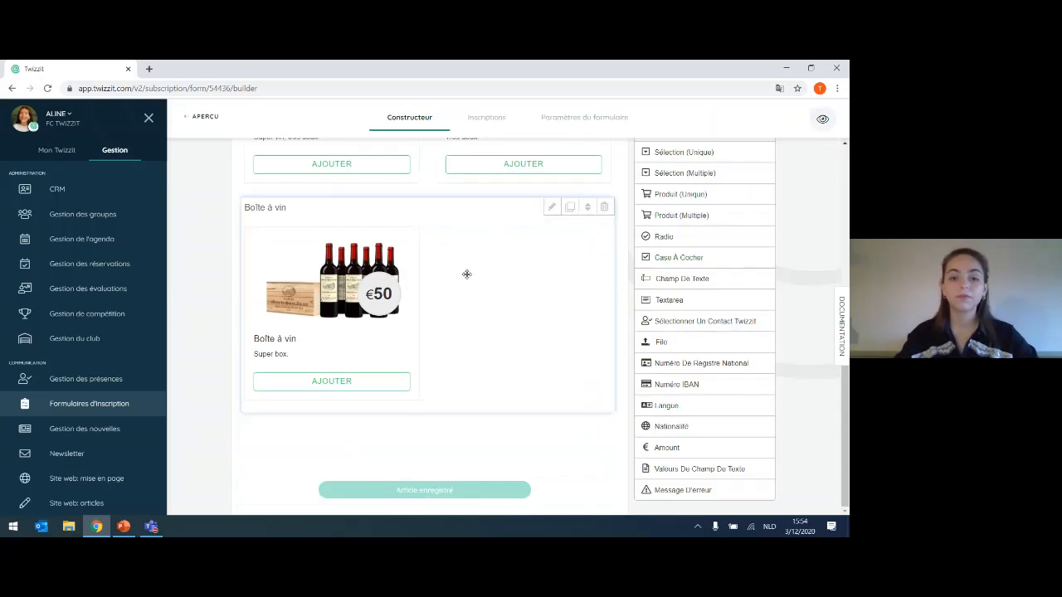
Review the form's cover and product cards, and switch to the webshop webinar presentation in PowerPoint
scroll(467, 269, "up", 3)
scroll(469, 264, "down", 2)
scroll(467, 263, "up", 3)
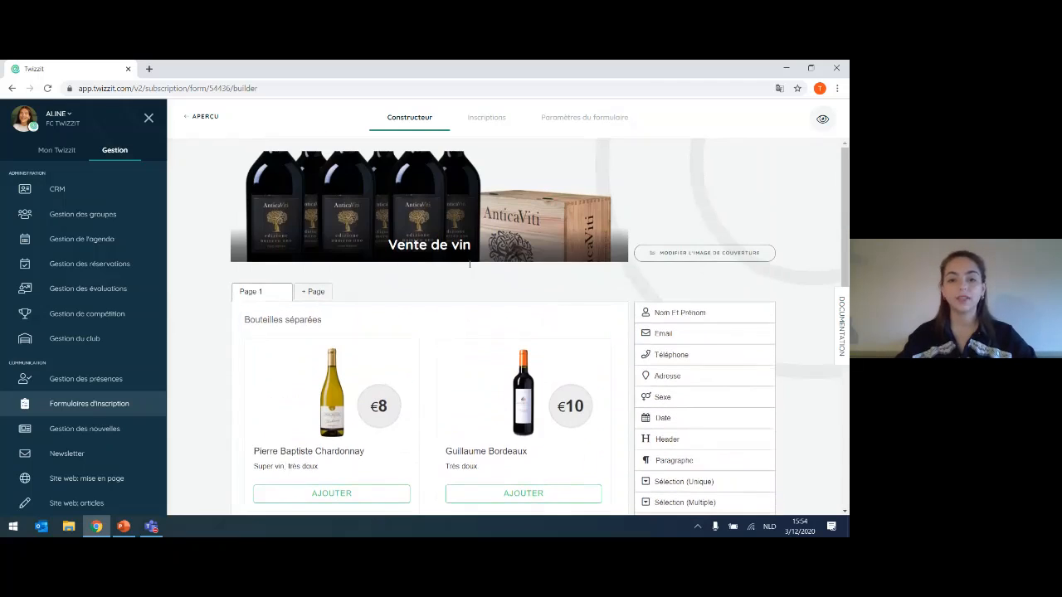
scroll(470, 259, "down", 1)
scroll(470, 258, "down", 2)
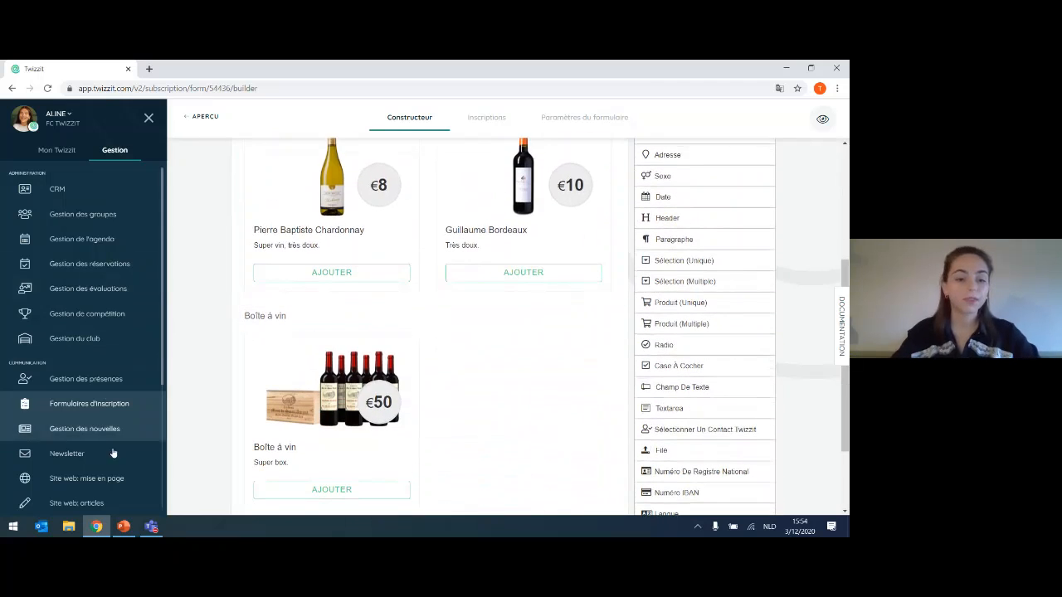
left_click(124, 527)
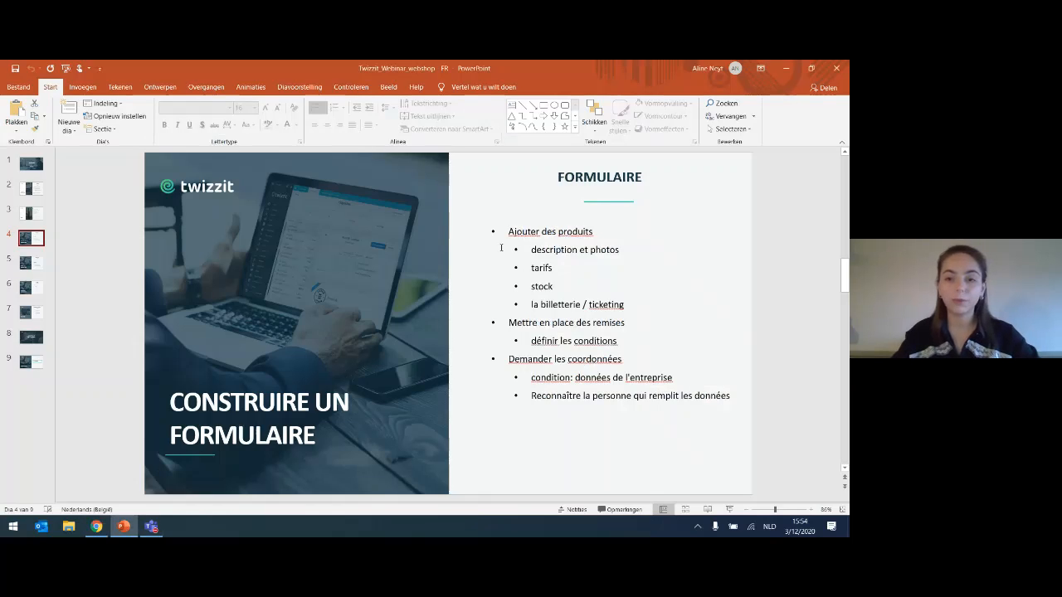